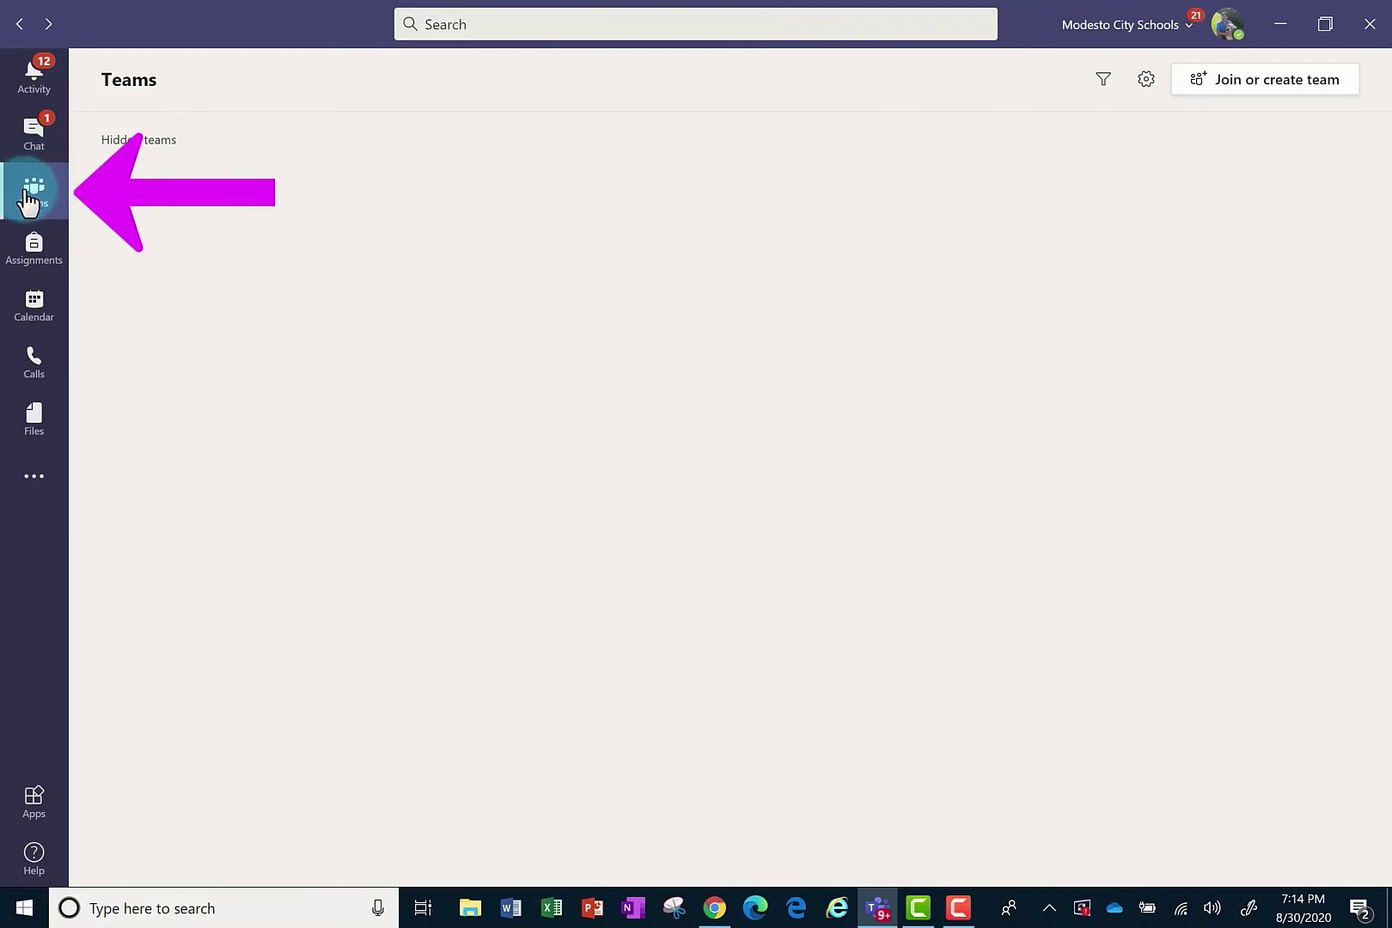
Begin creating a new team and choose Class as the team type.
left_click(29, 201)
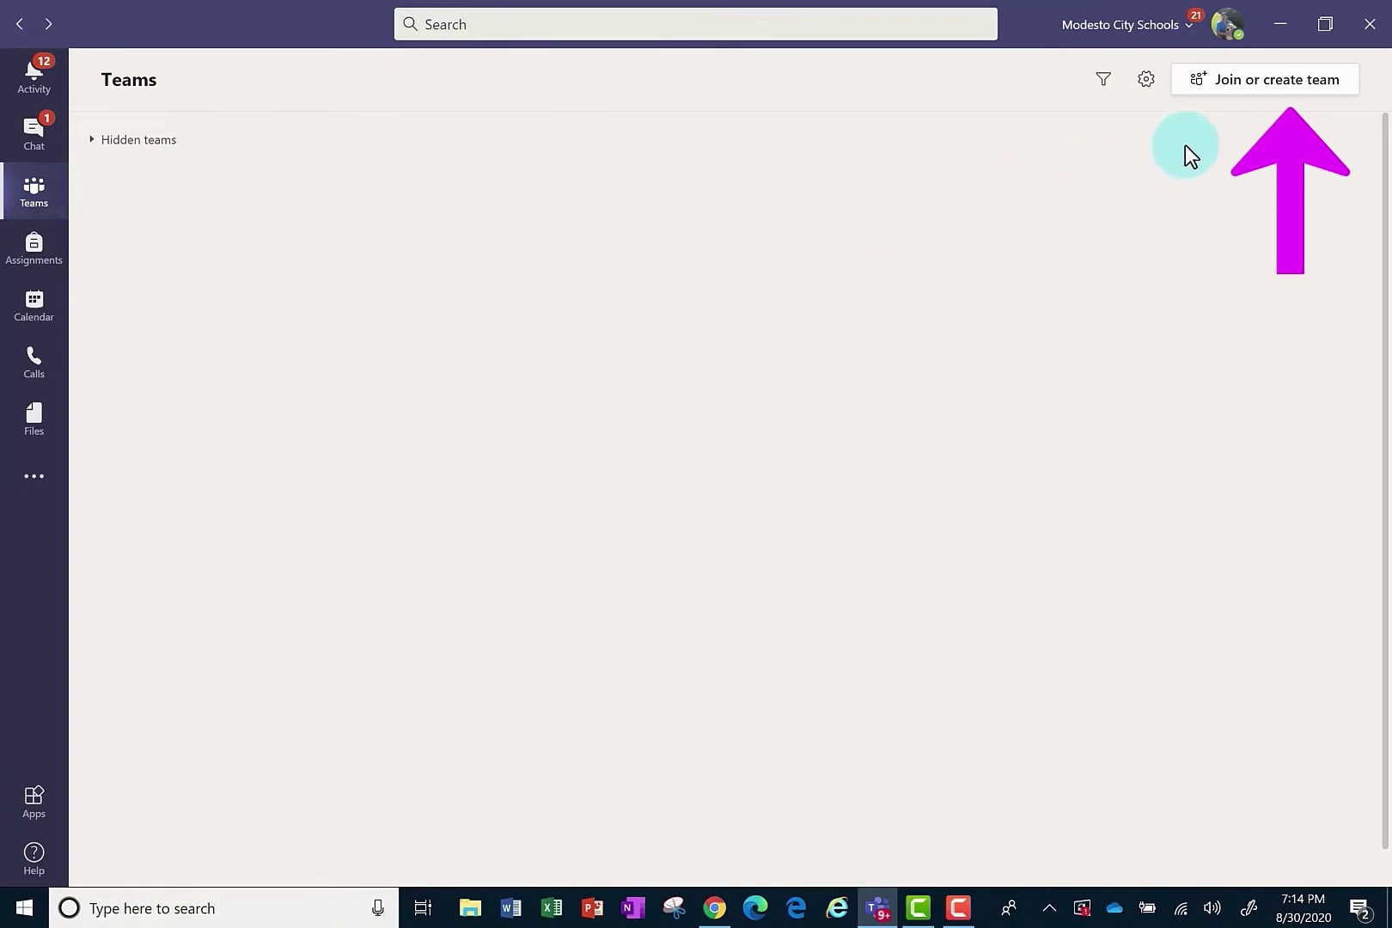
left_click(1298, 93)
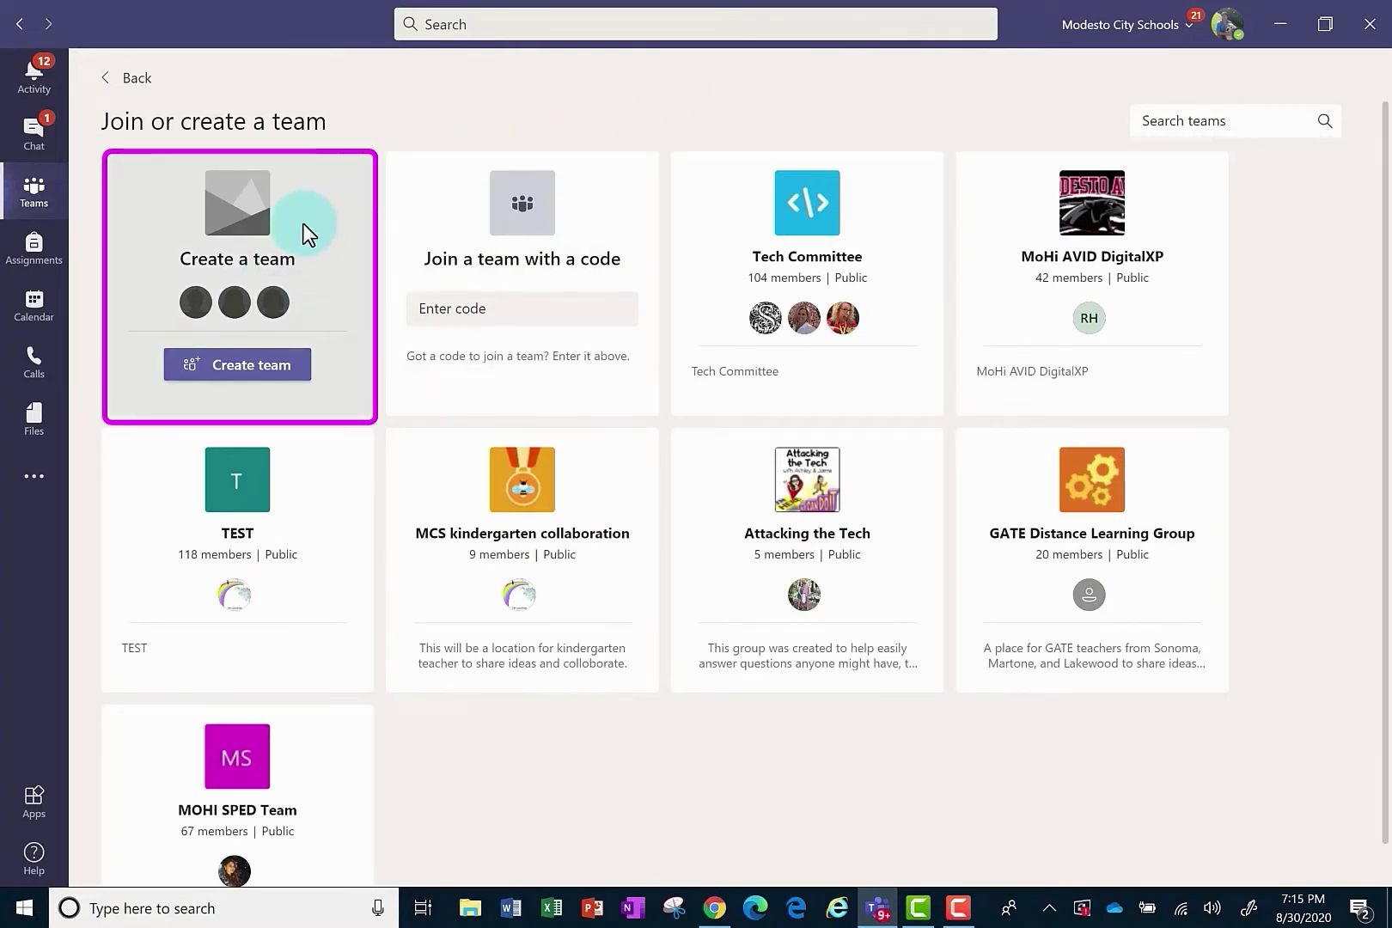
left_click(240, 373)
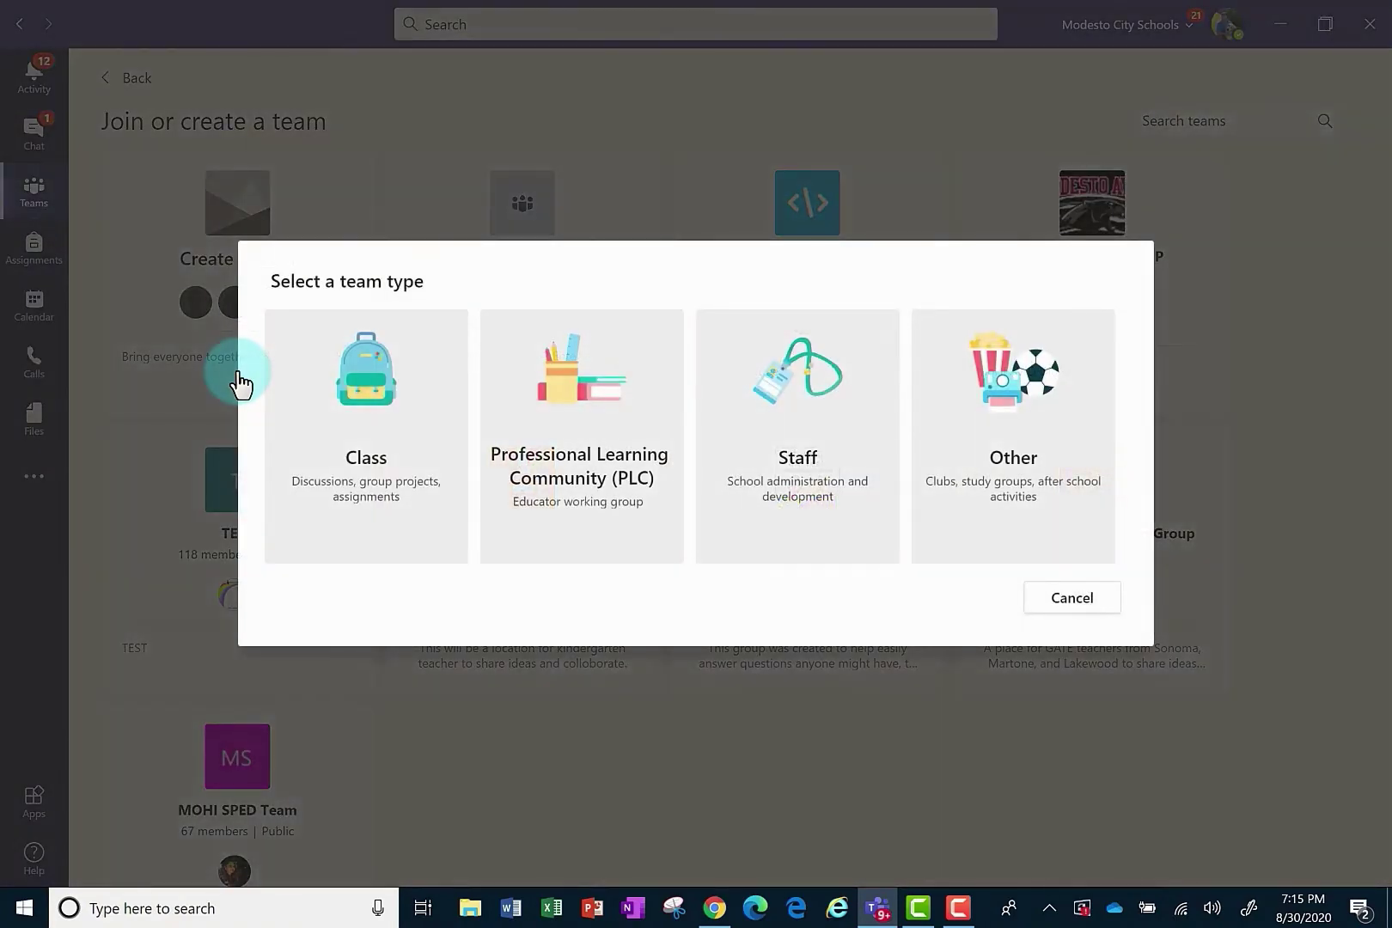
left_click(311, 411)
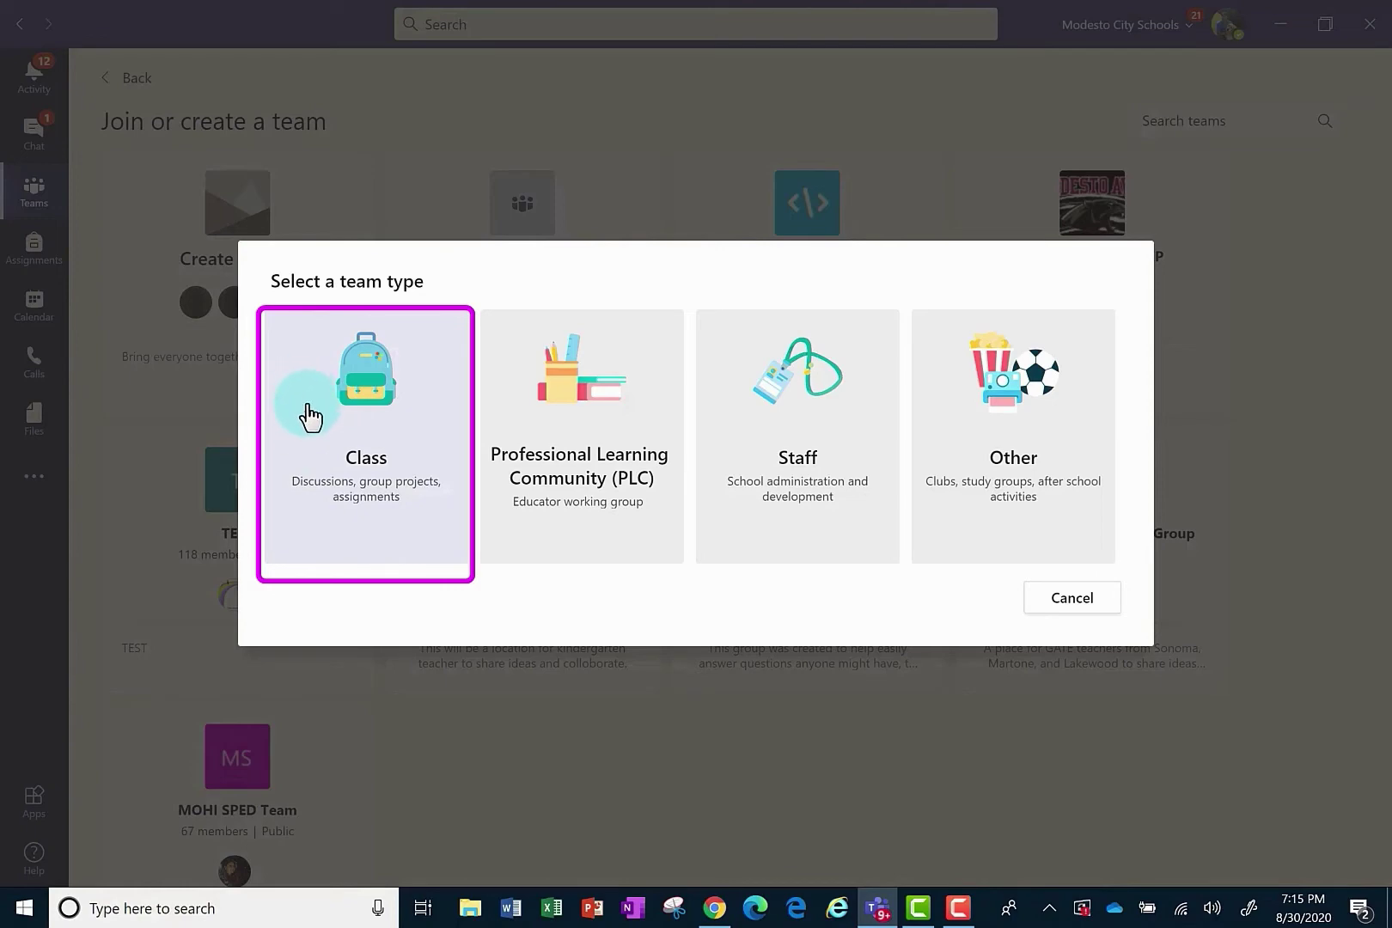
left_click(313, 421)
Name the class team 'Period 4 History' and continue to adding people.
left_click(324, 431)
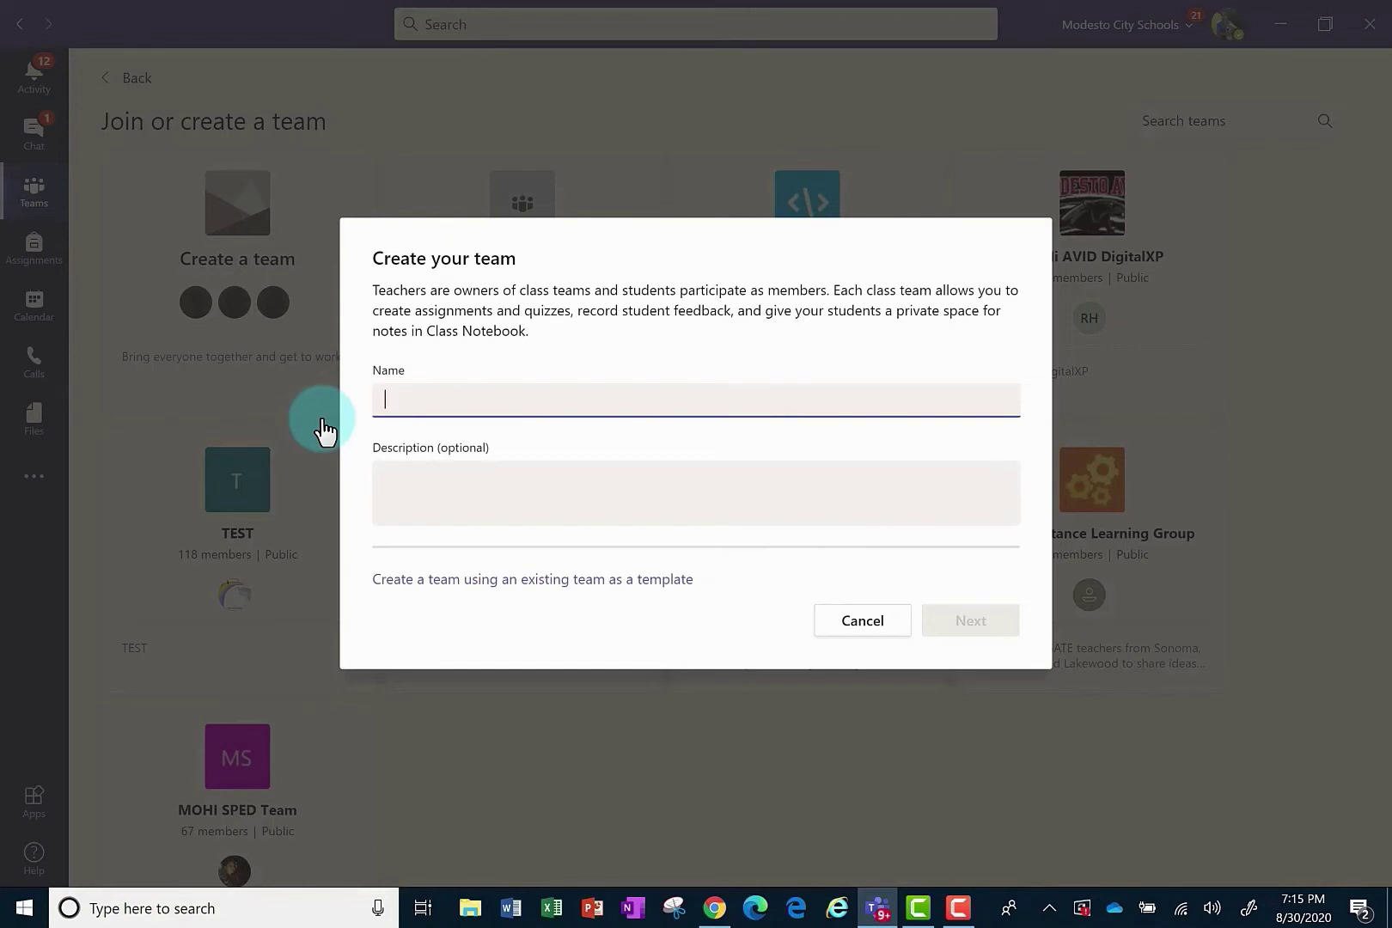
type("Period 4 History")
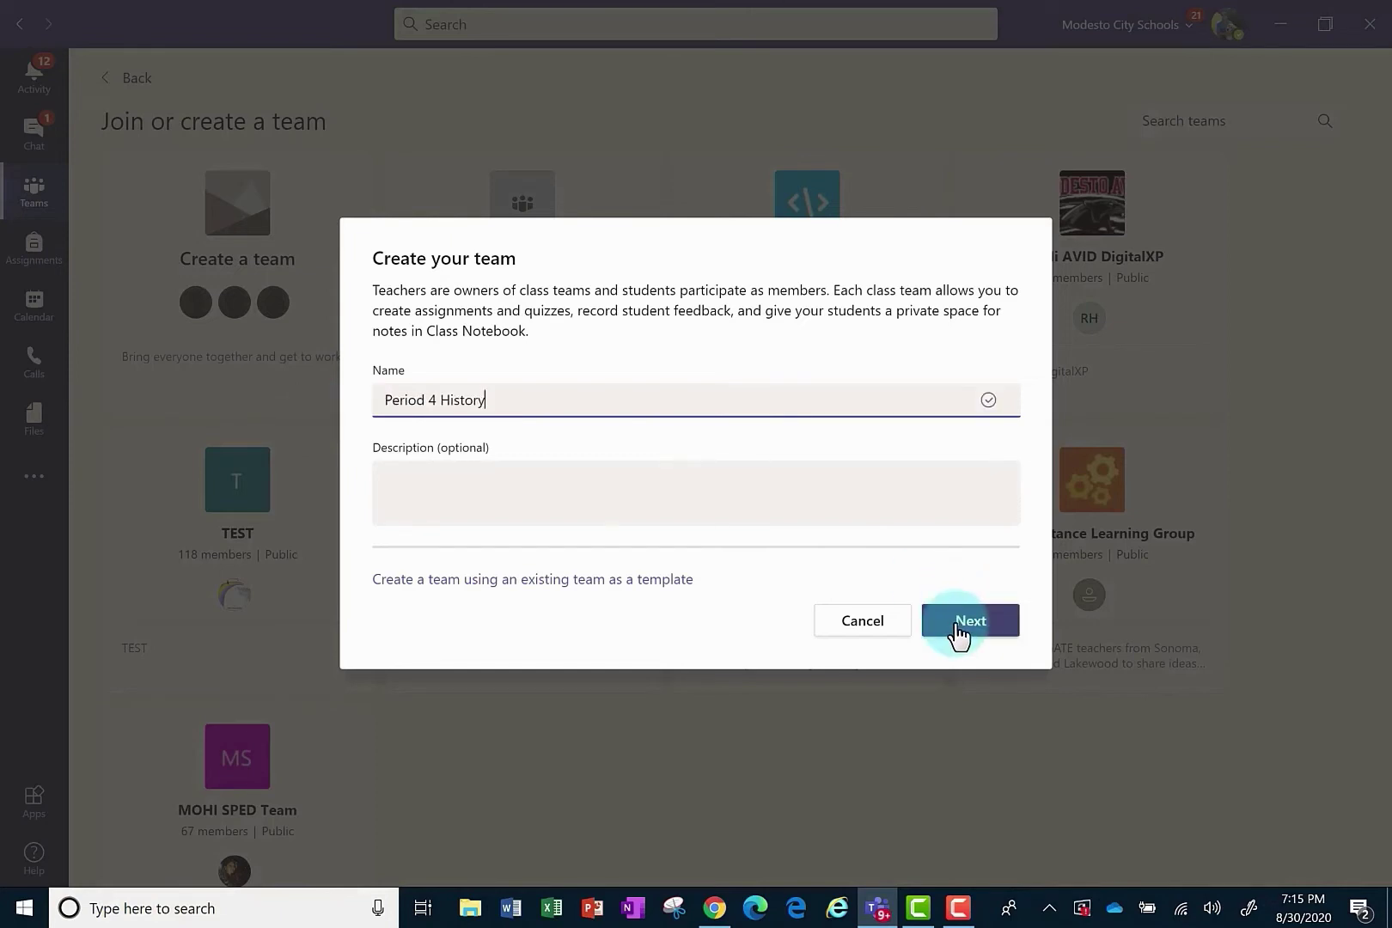
left_click(956, 629)
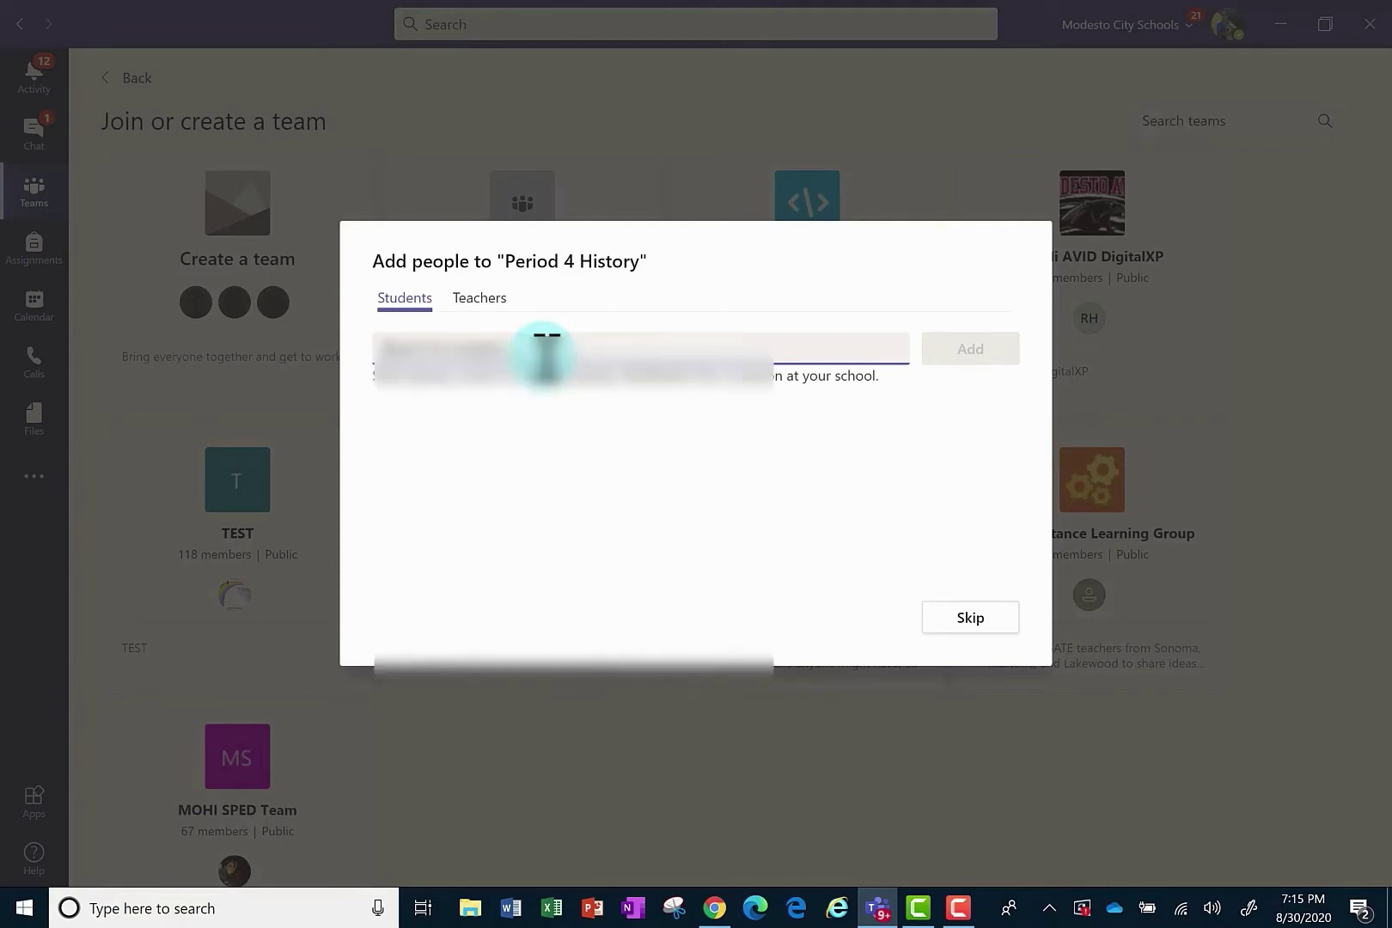
Add two chosen students to Period 4 History, then switch to the Teachers list.
left_click(391, 394)
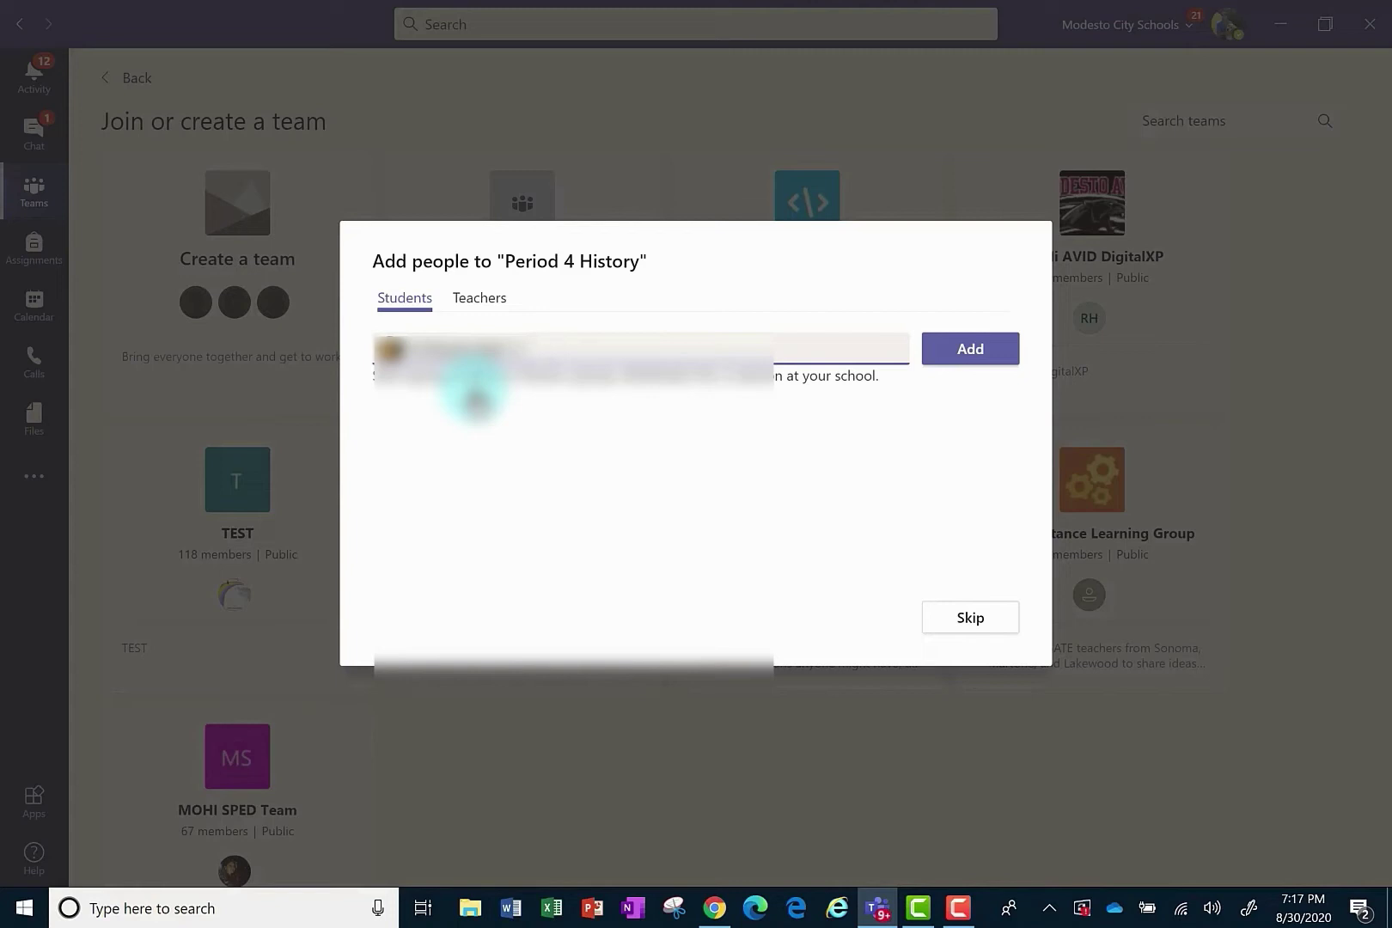
type("ma")
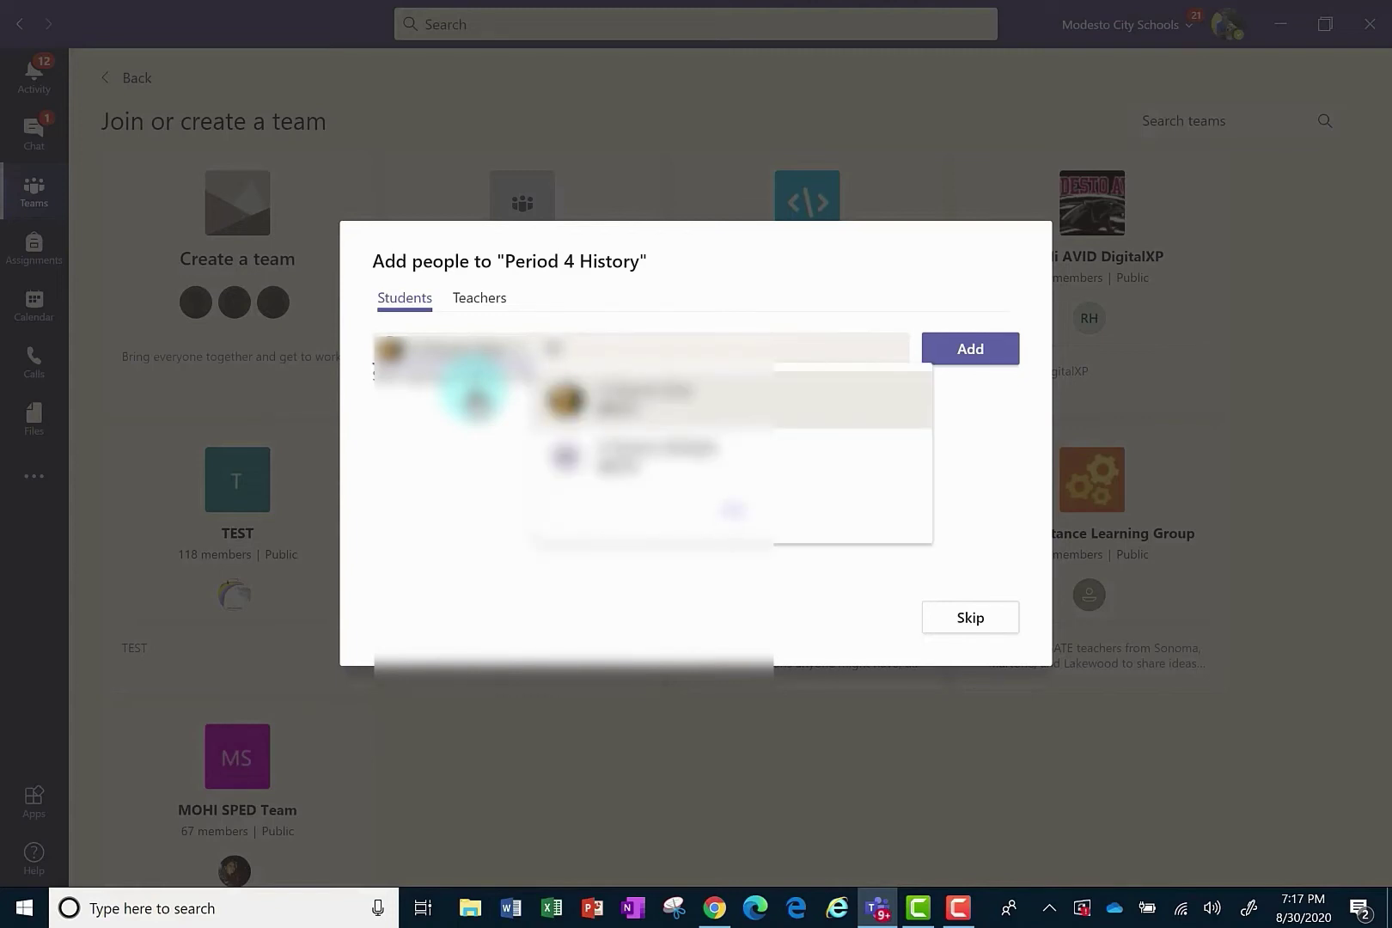
left_click(652, 448)
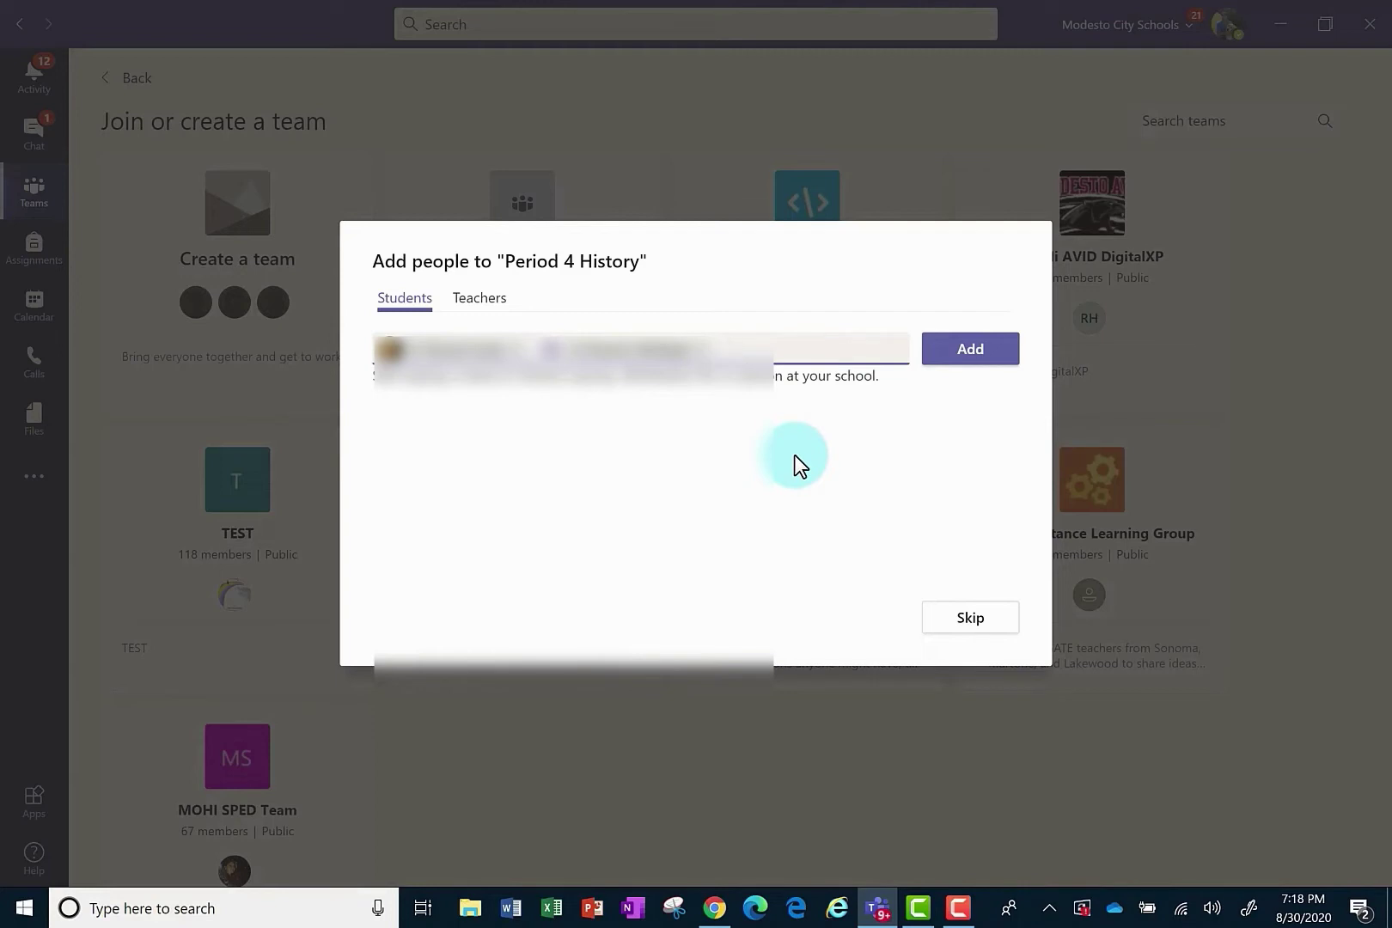
left_click(944, 361)
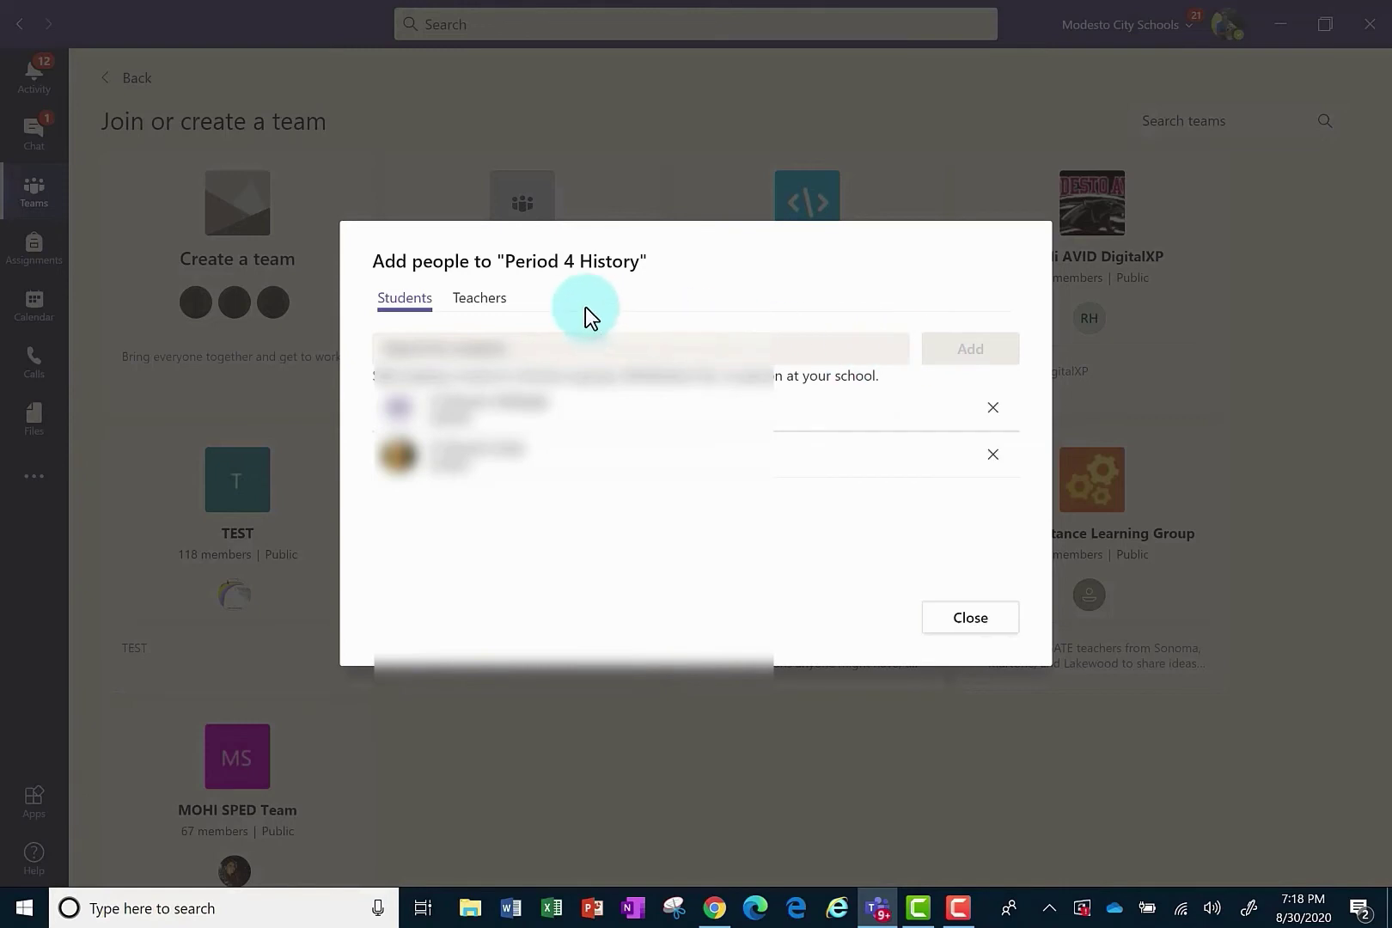
left_click(477, 304)
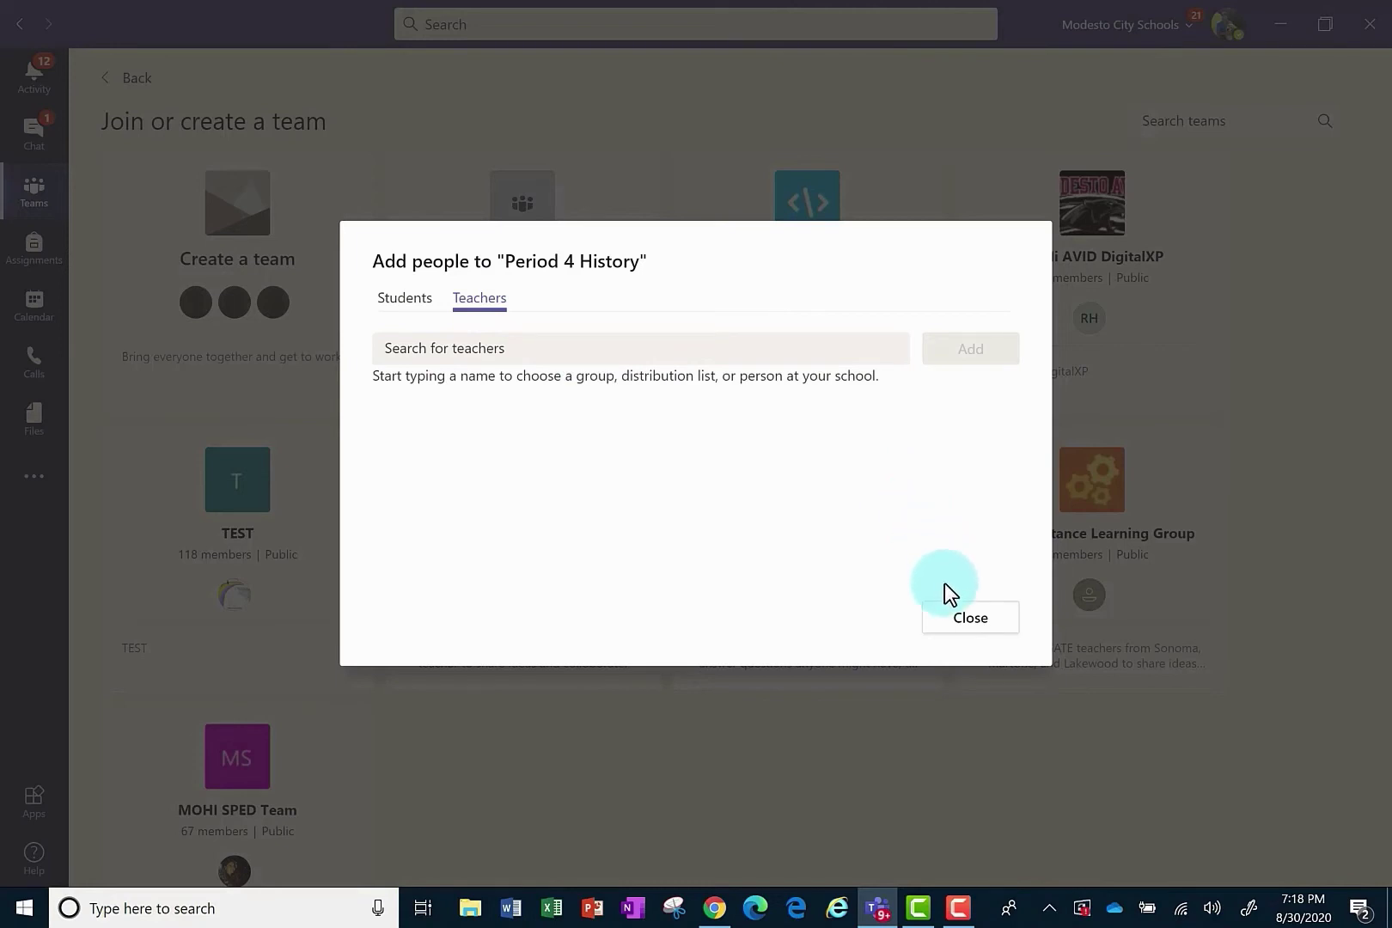
Finish adding people and restrict General channel posting to owners only.
left_click(966, 620)
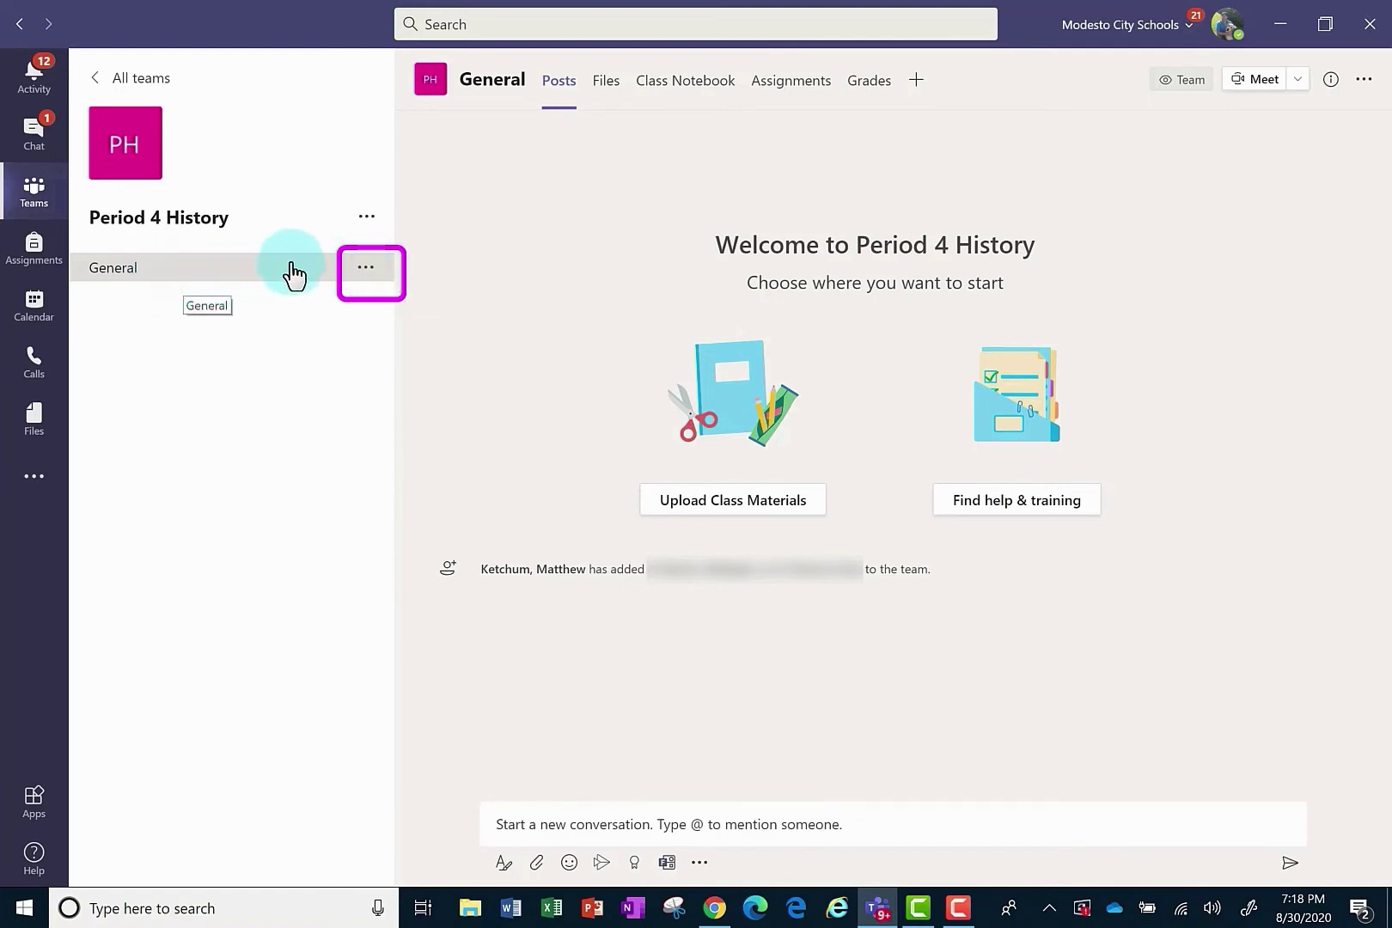
left_click(358, 272)
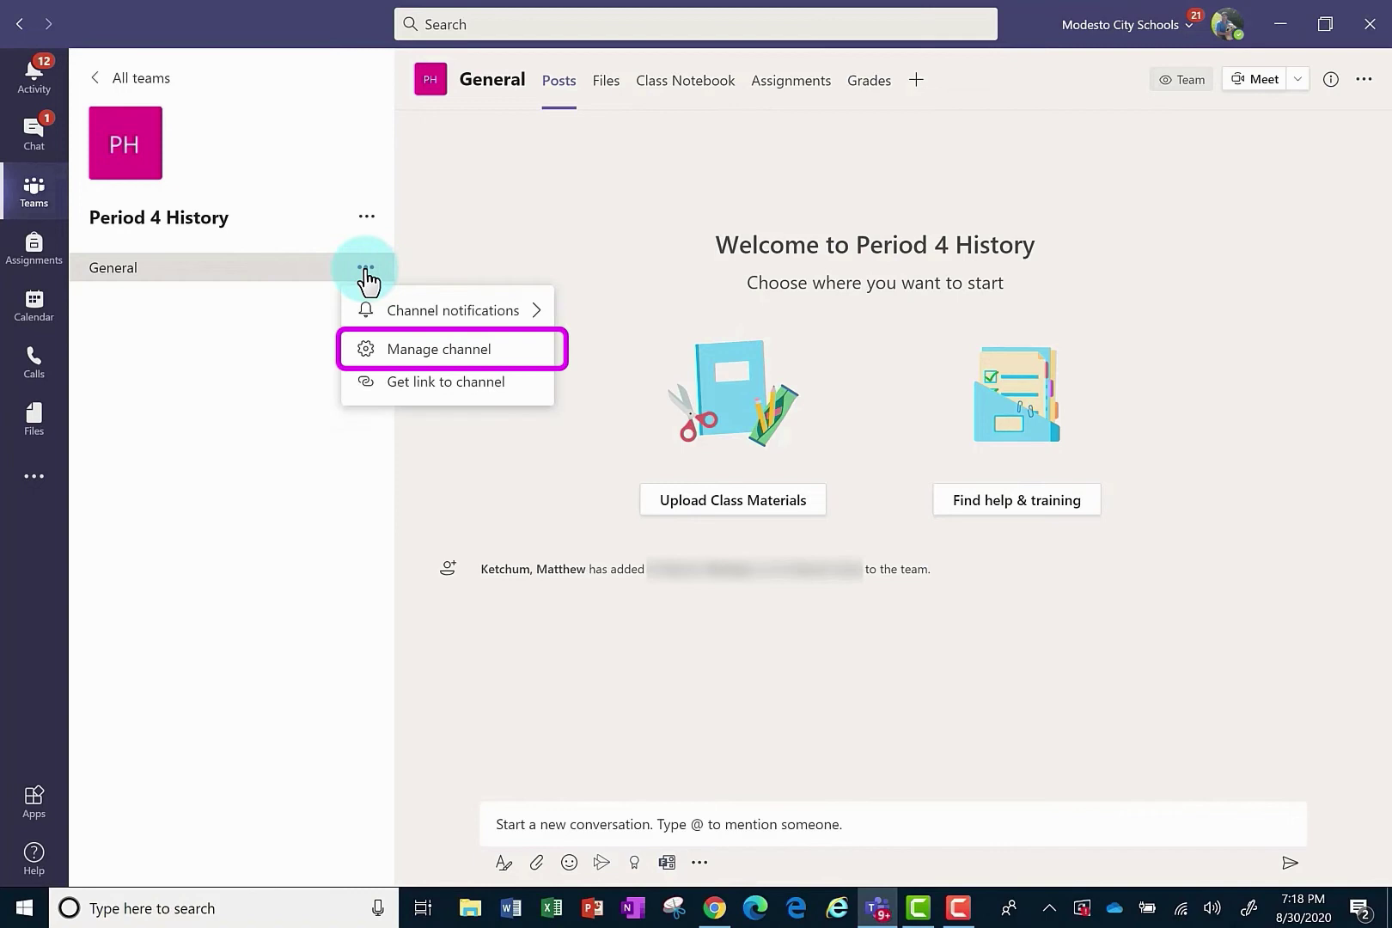
left_click(409, 357)
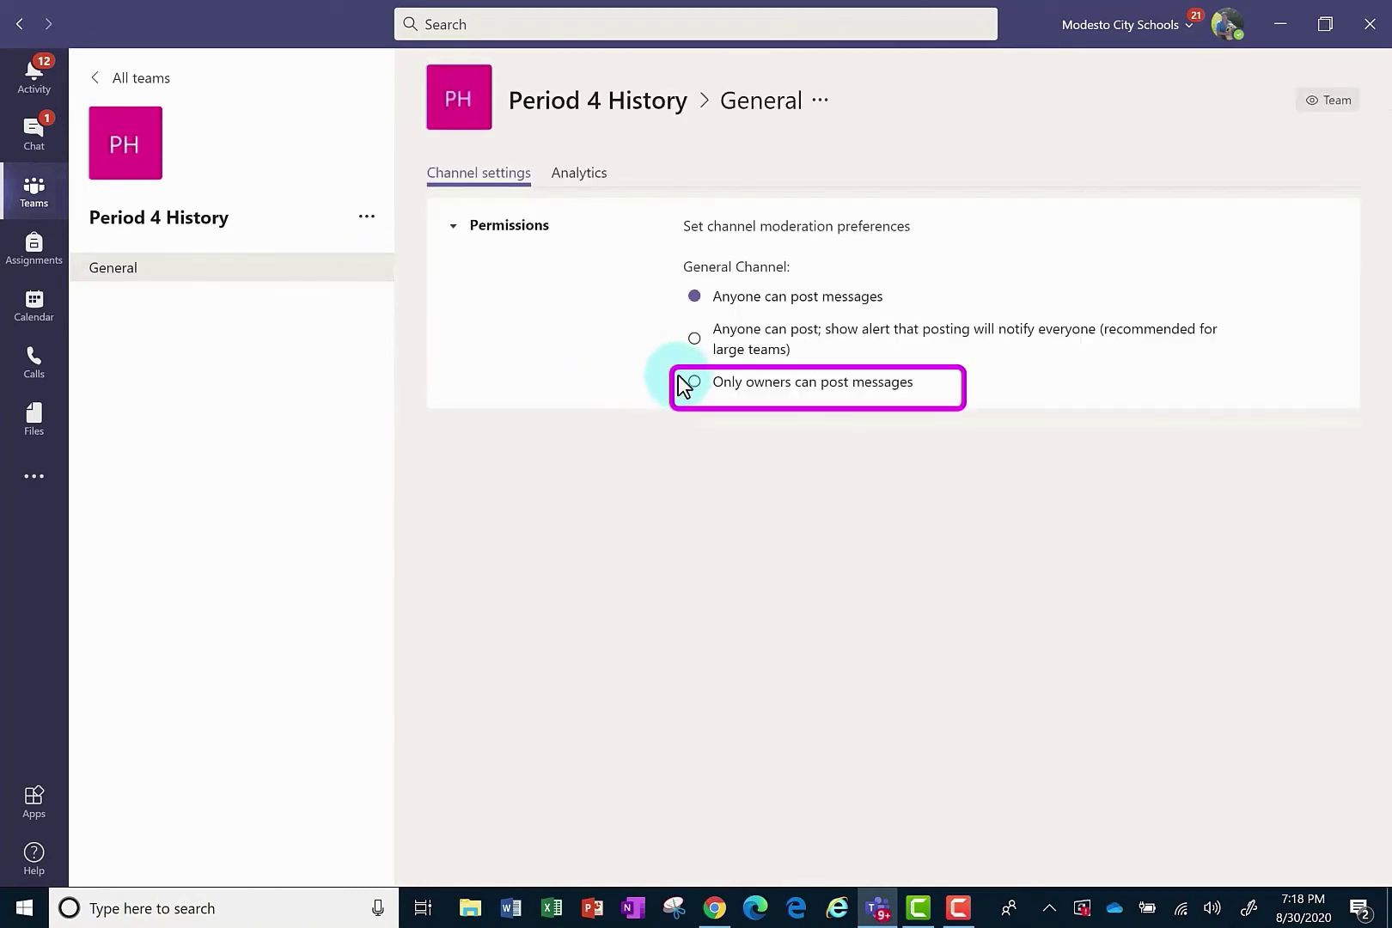
left_click(695, 390)
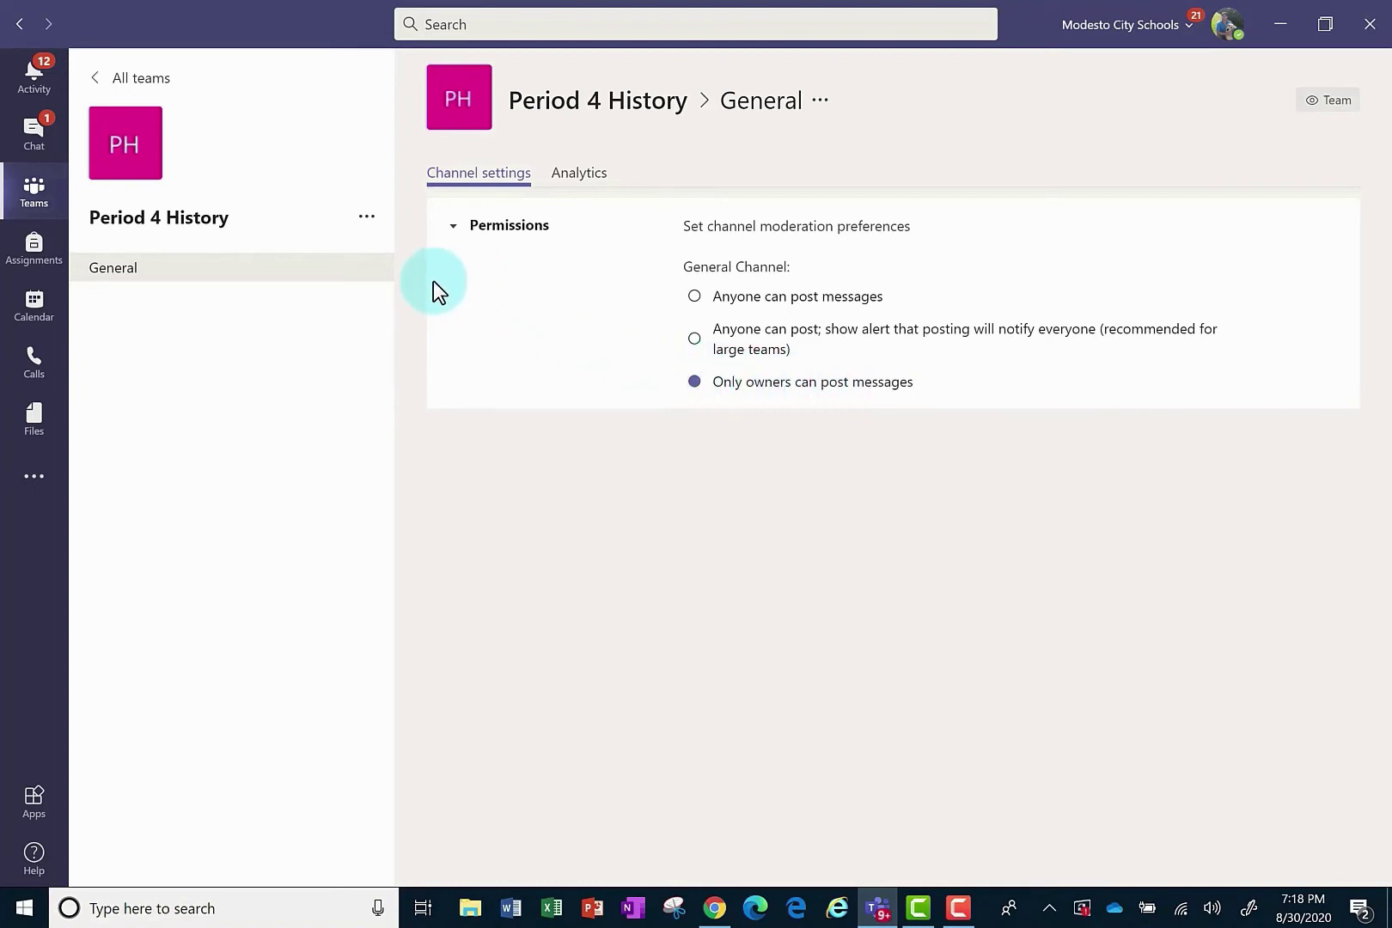
mouse_move(159, 217)
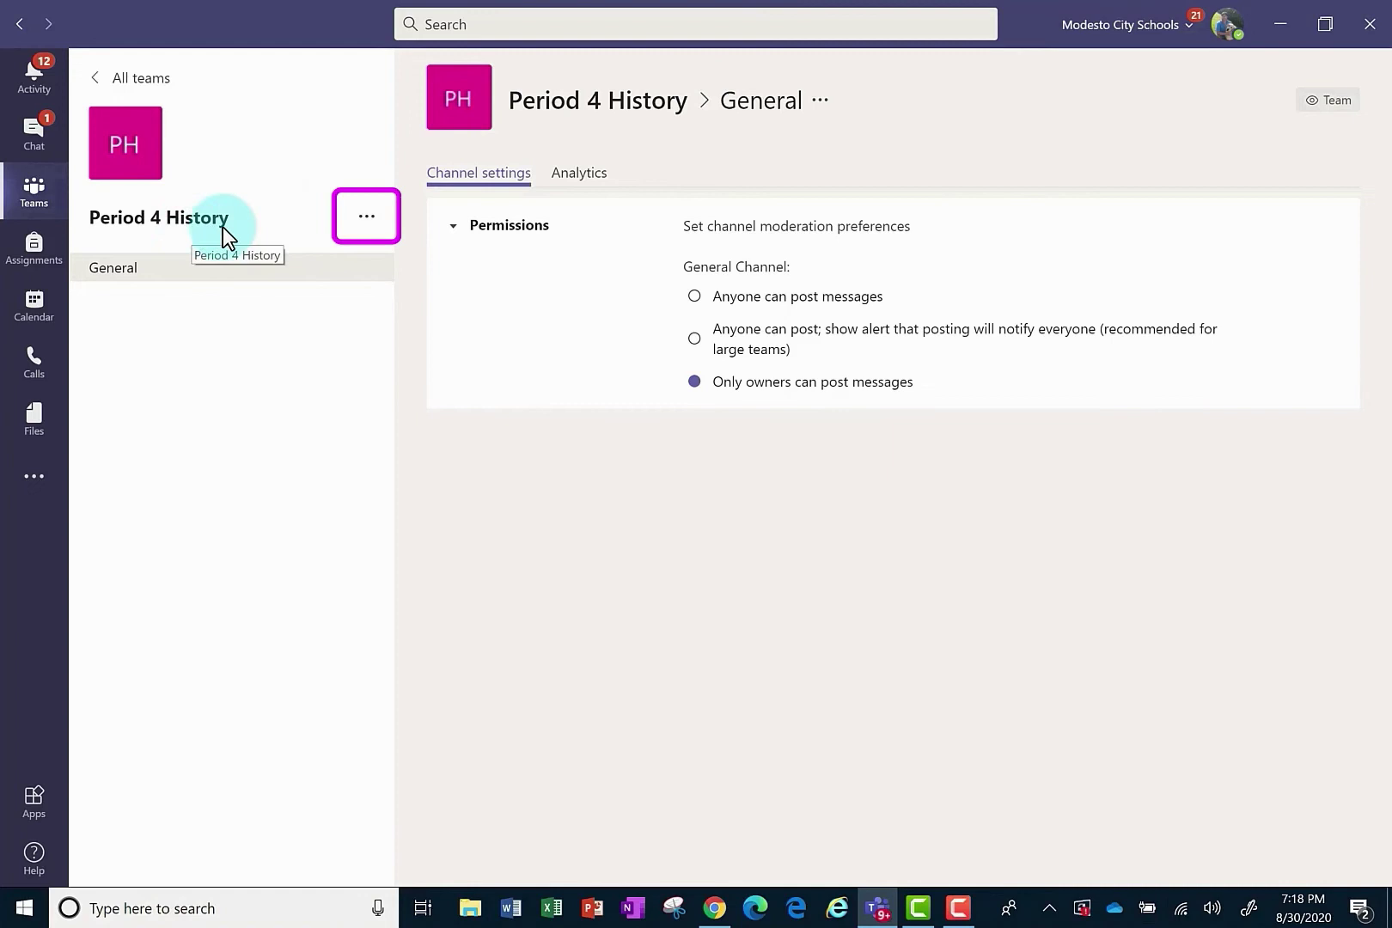
Turn off members' permissions to delete and edit their messages in Settings.
left_click(368, 223)
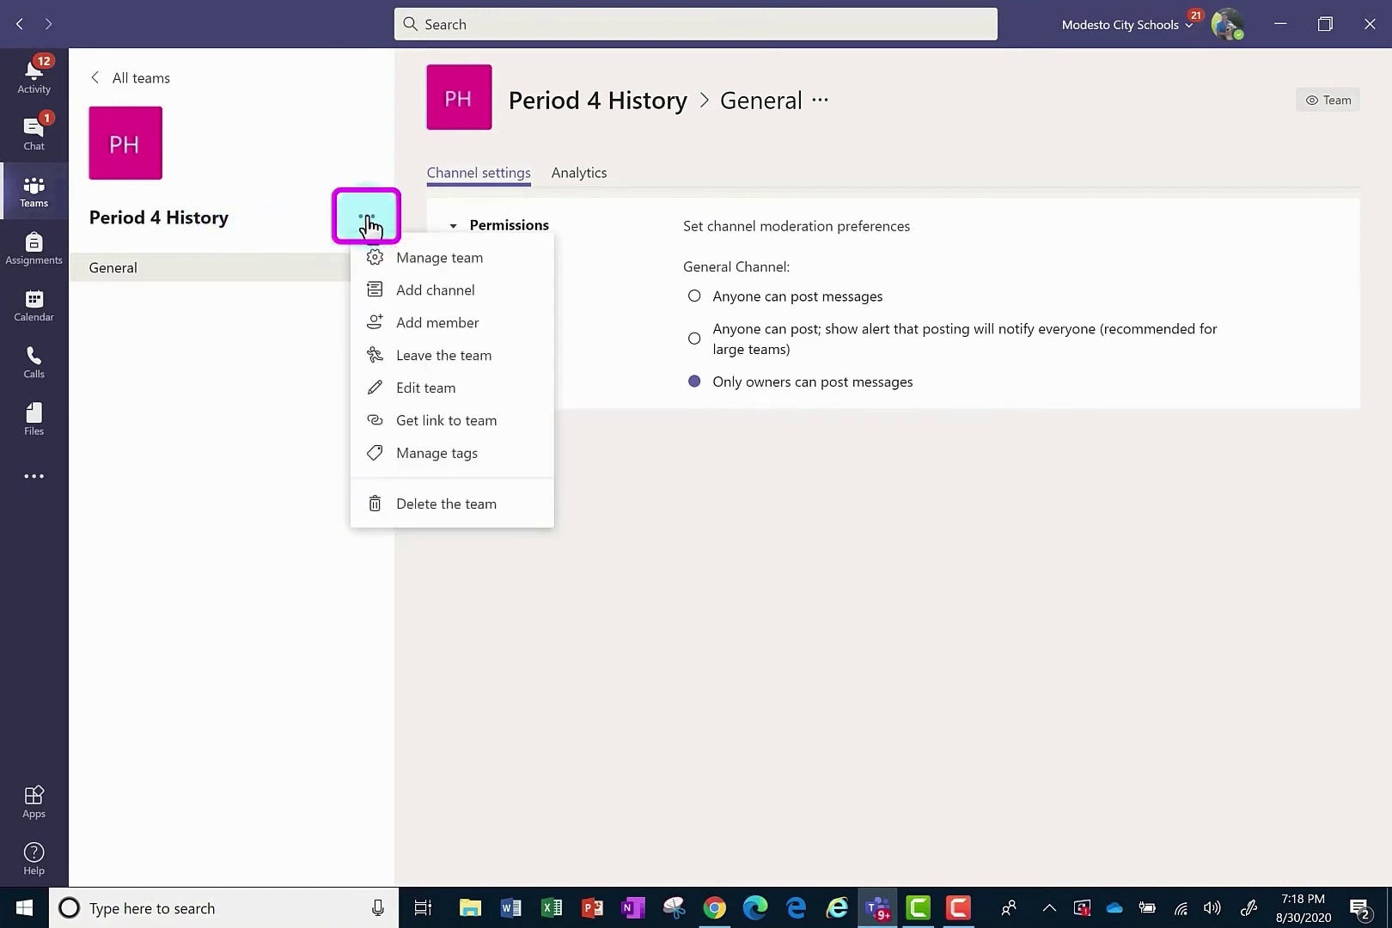
left_click(422, 263)
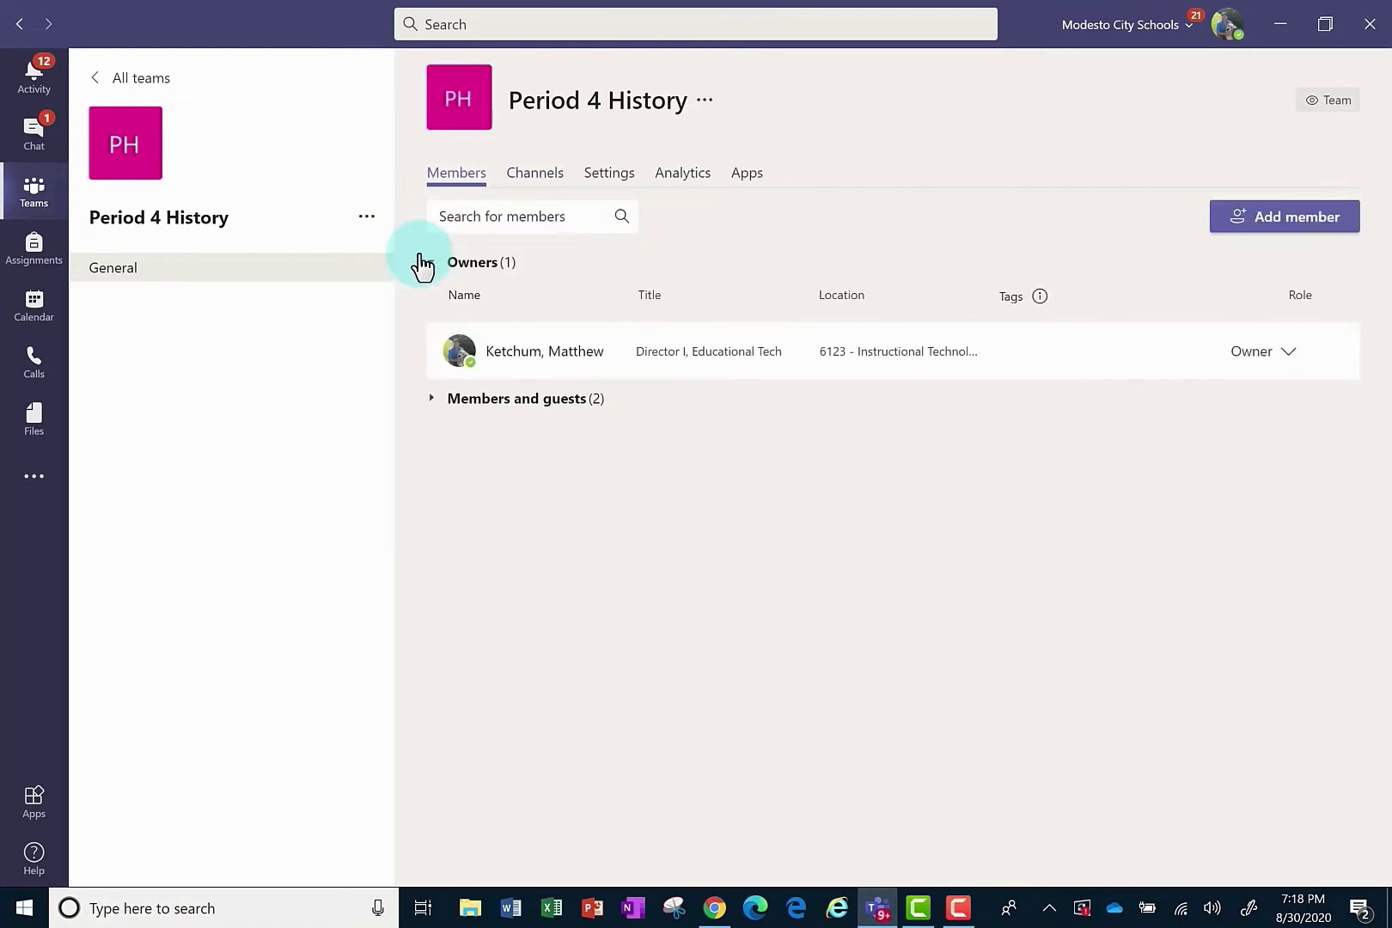
left_click(606, 184)
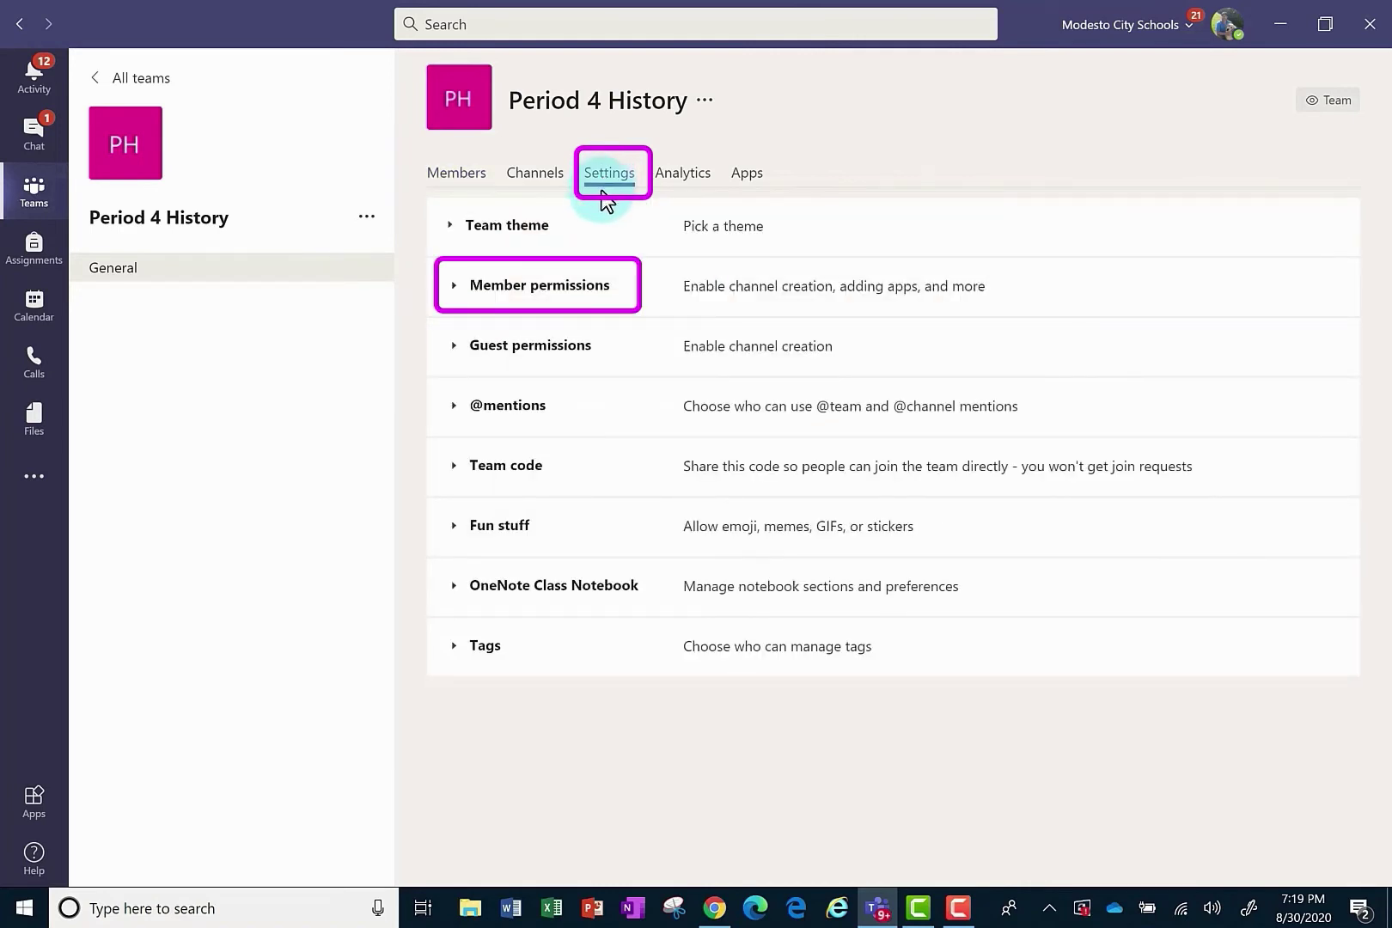
left_click(564, 300)
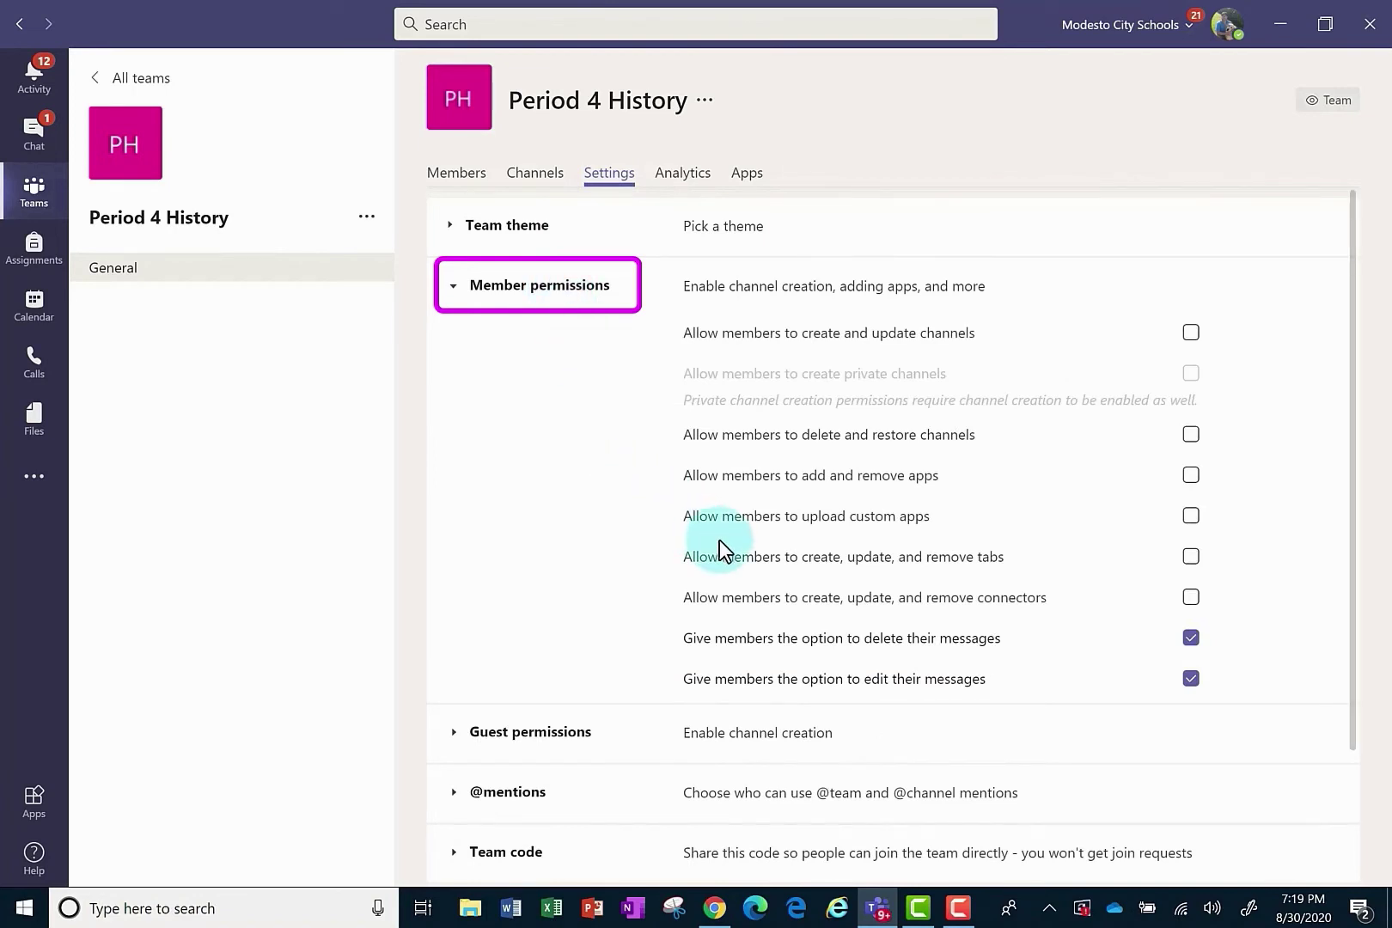
left_click(1191, 640)
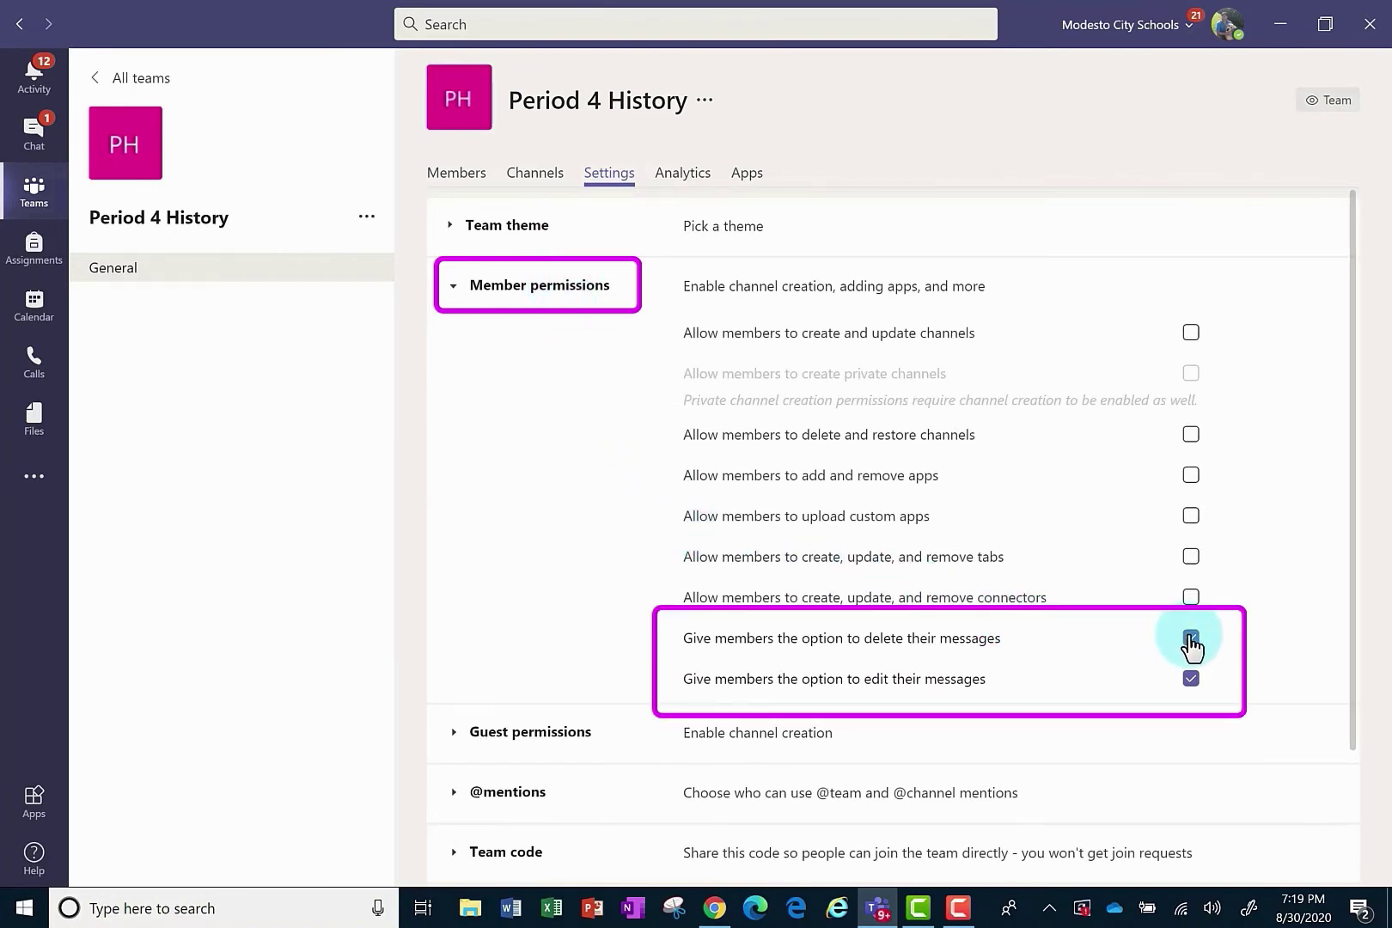
left_click(1192, 678)
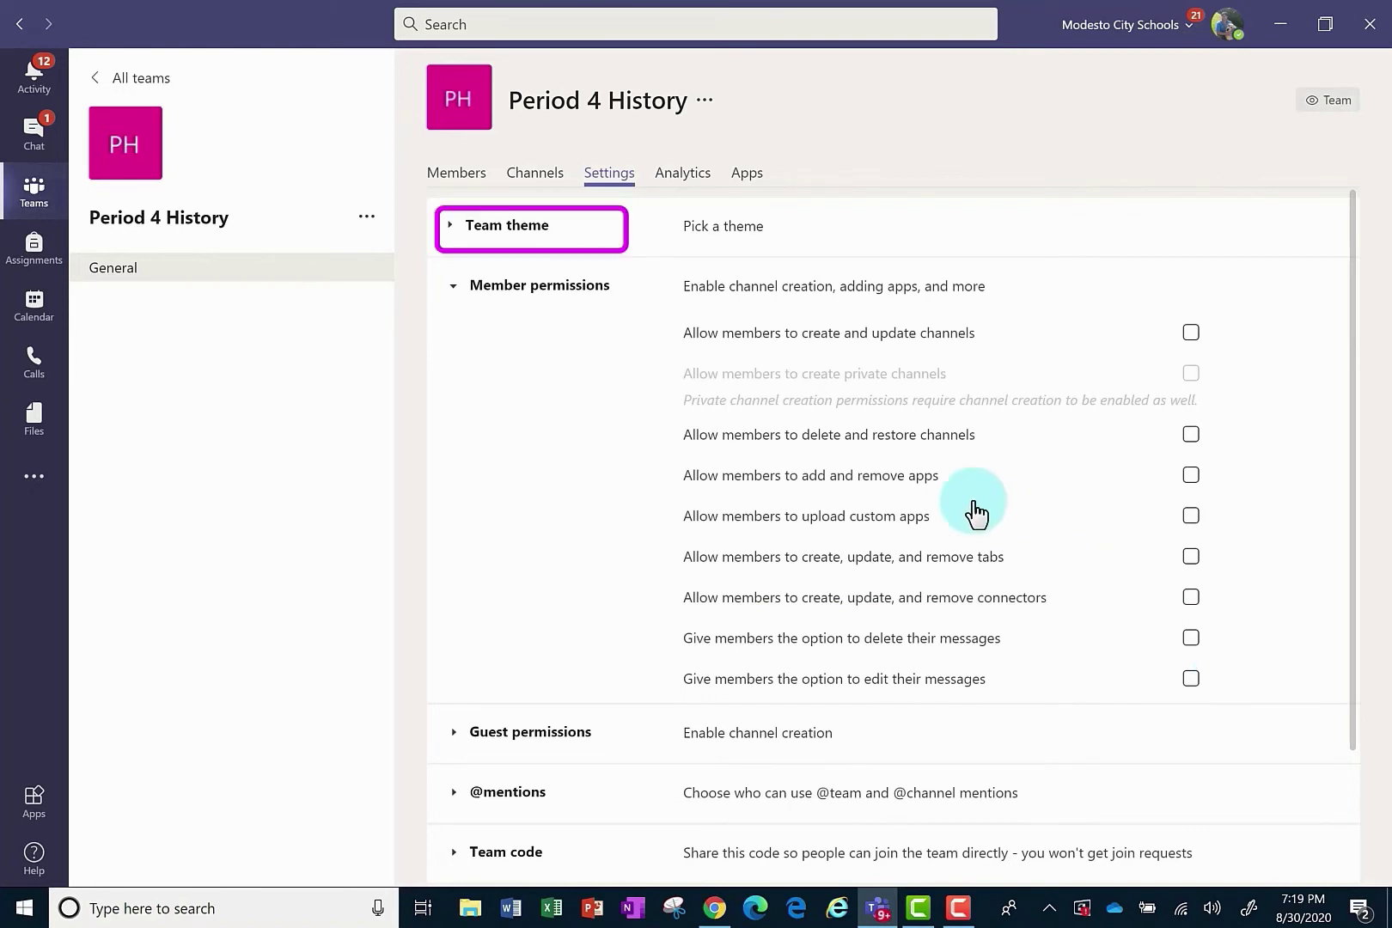
Update class details: Secondary grade, Social Sciences subject, green globe avatar.
left_click(532, 238)
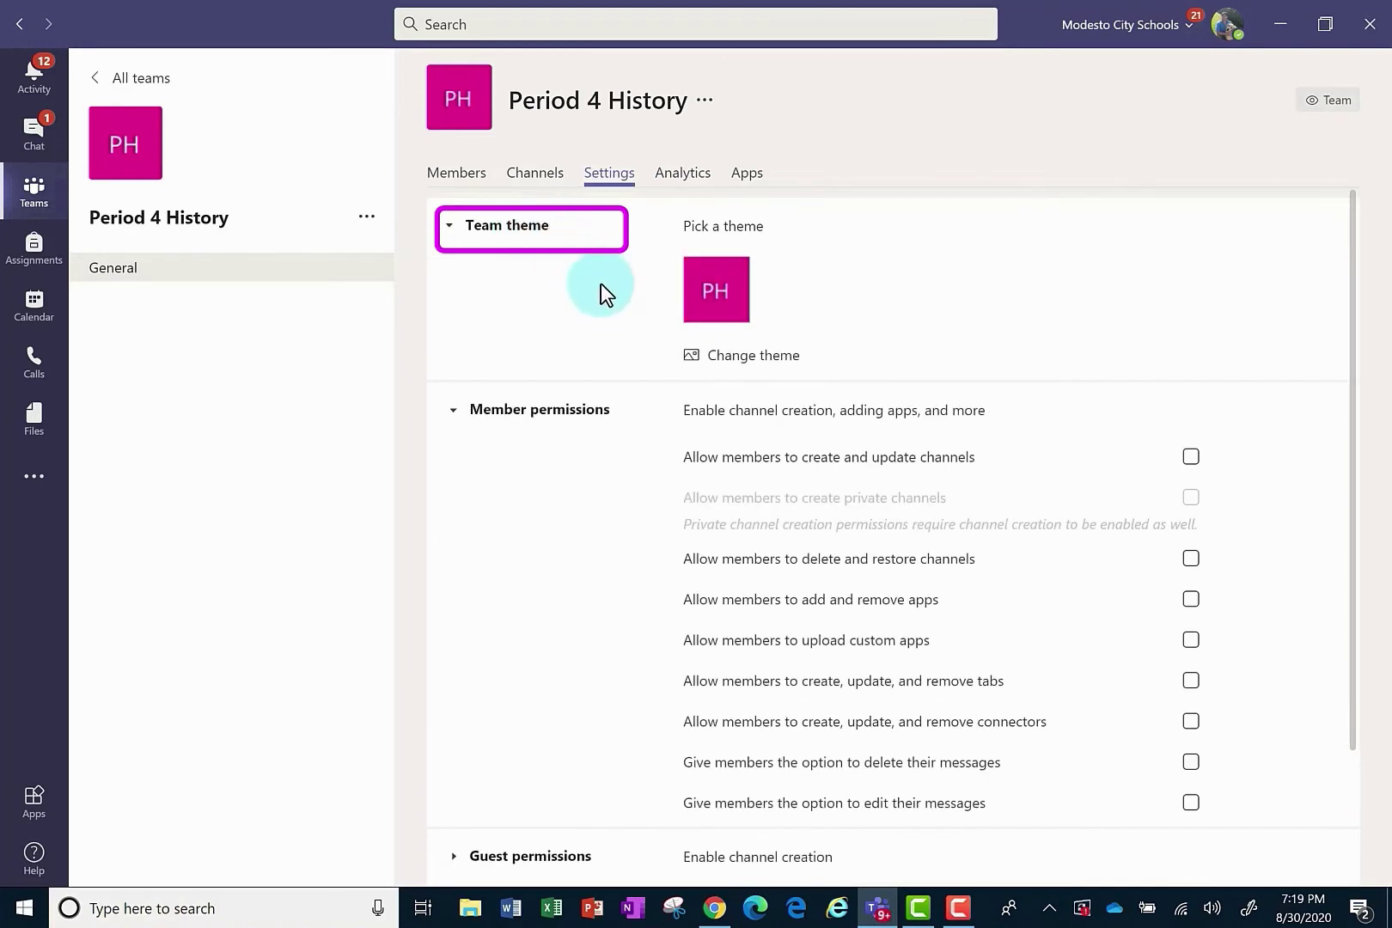
left_click(743, 370)
scroll(740, 373, "down", 3)
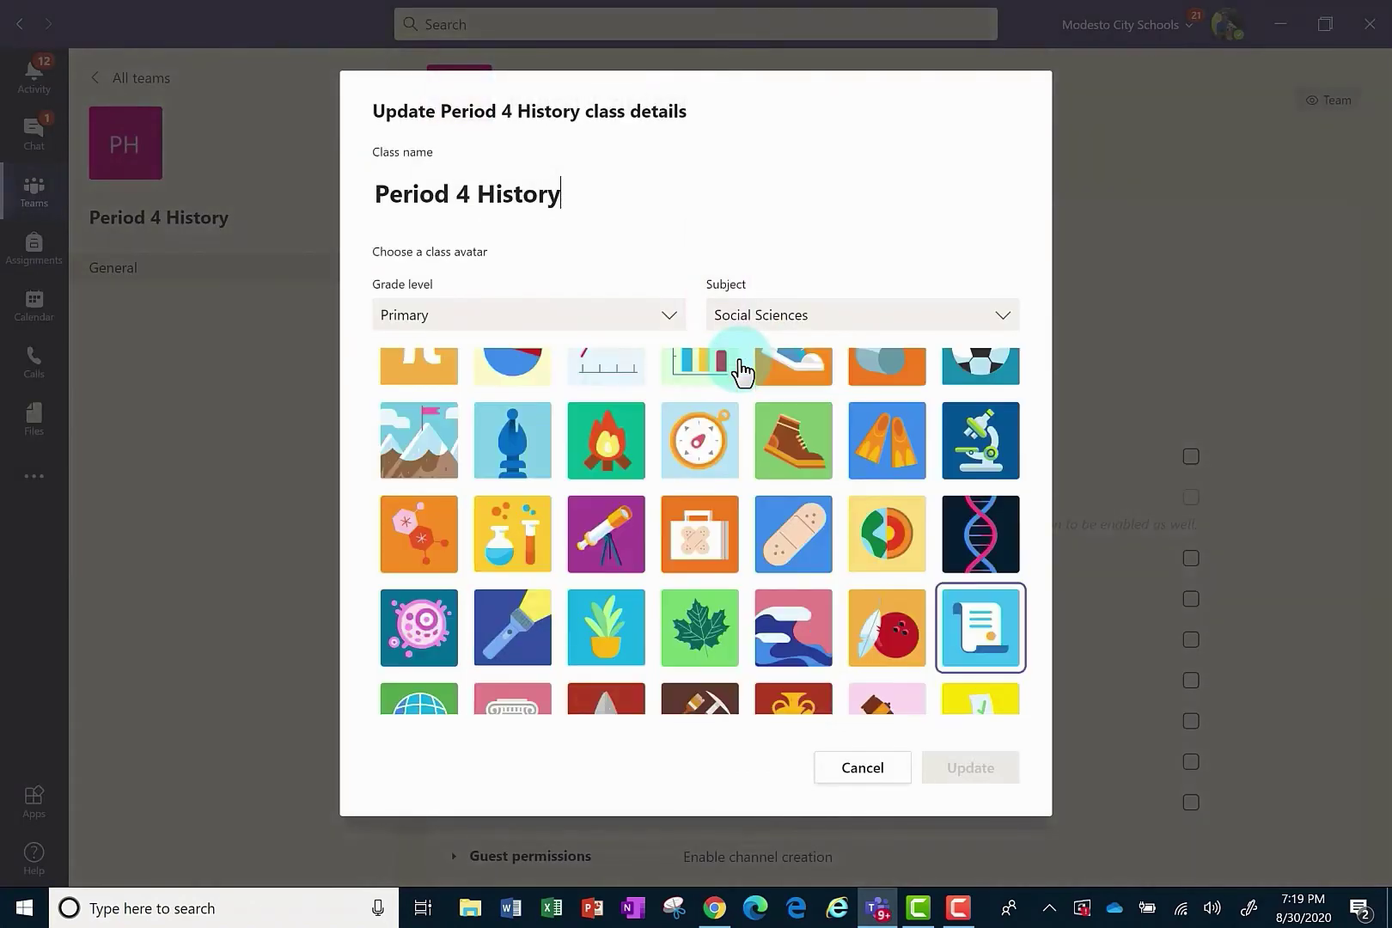
scroll(696, 378, "down", 2)
left_click(569, 325)
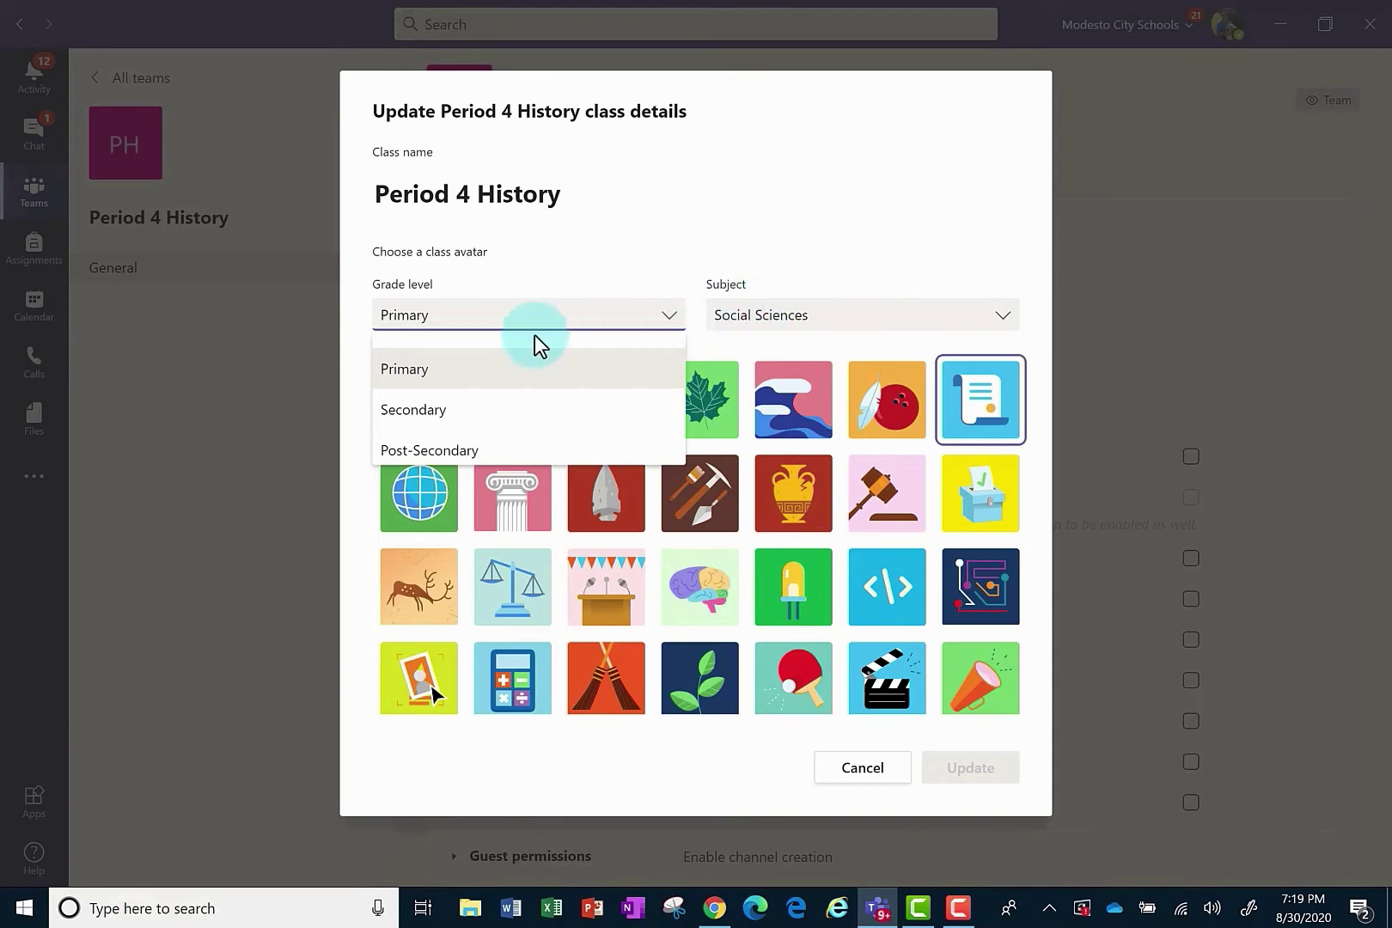
left_click(457, 408)
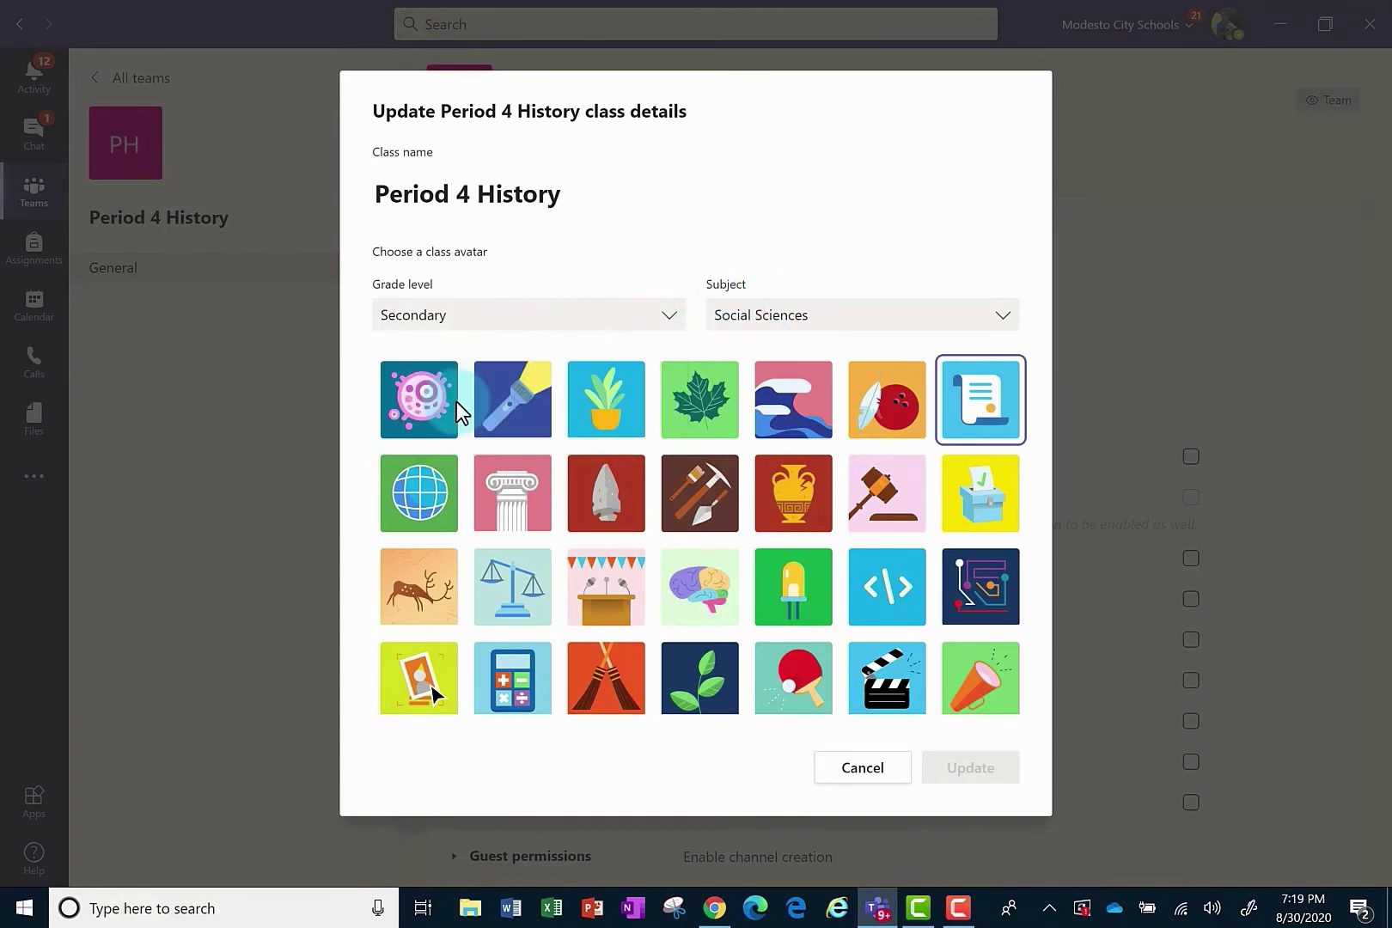
left_click(803, 328)
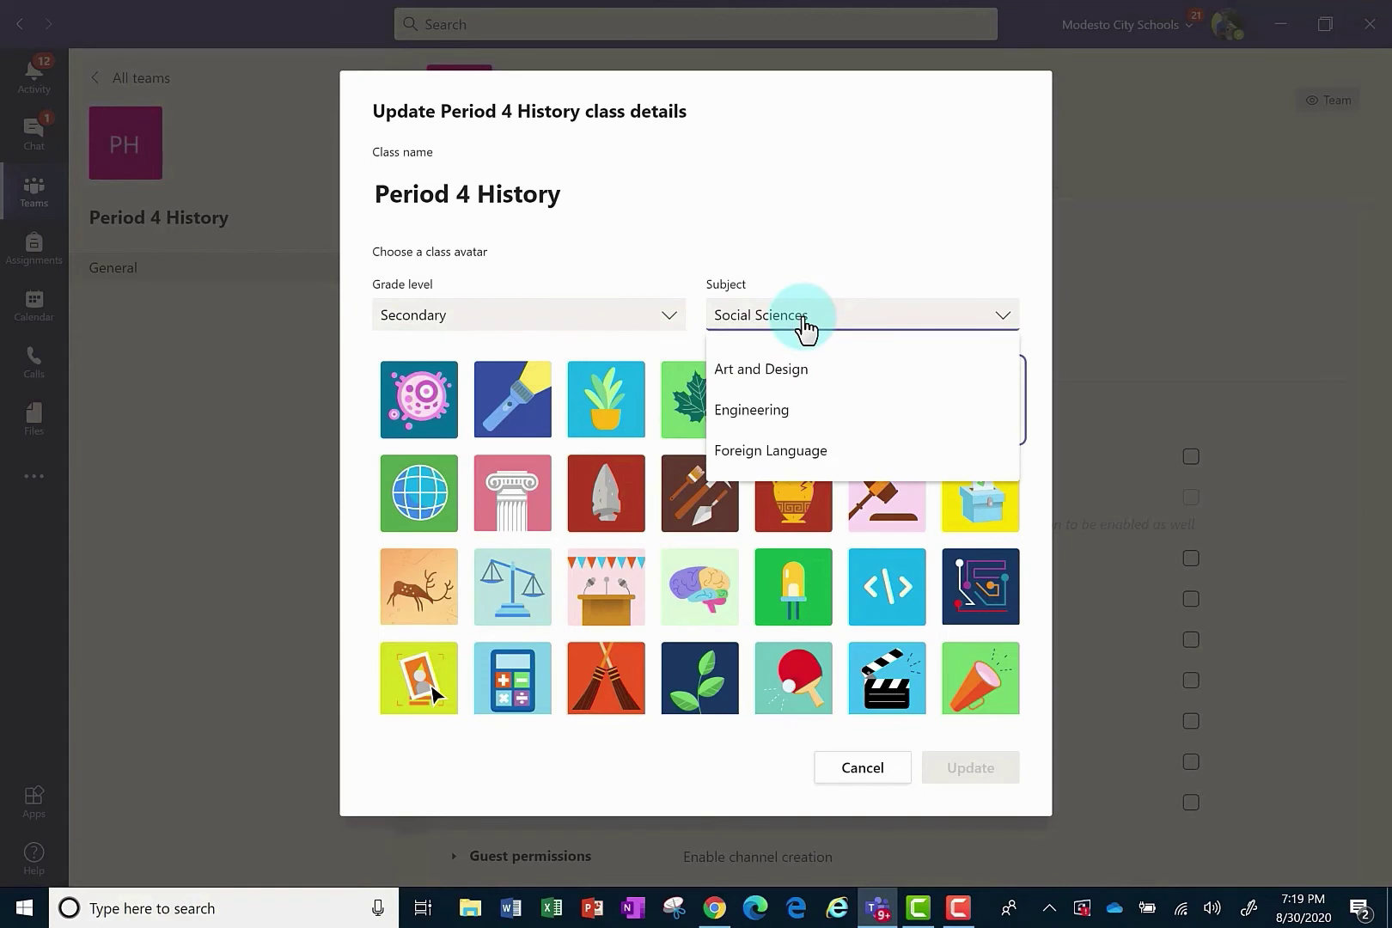
left_click(808, 271)
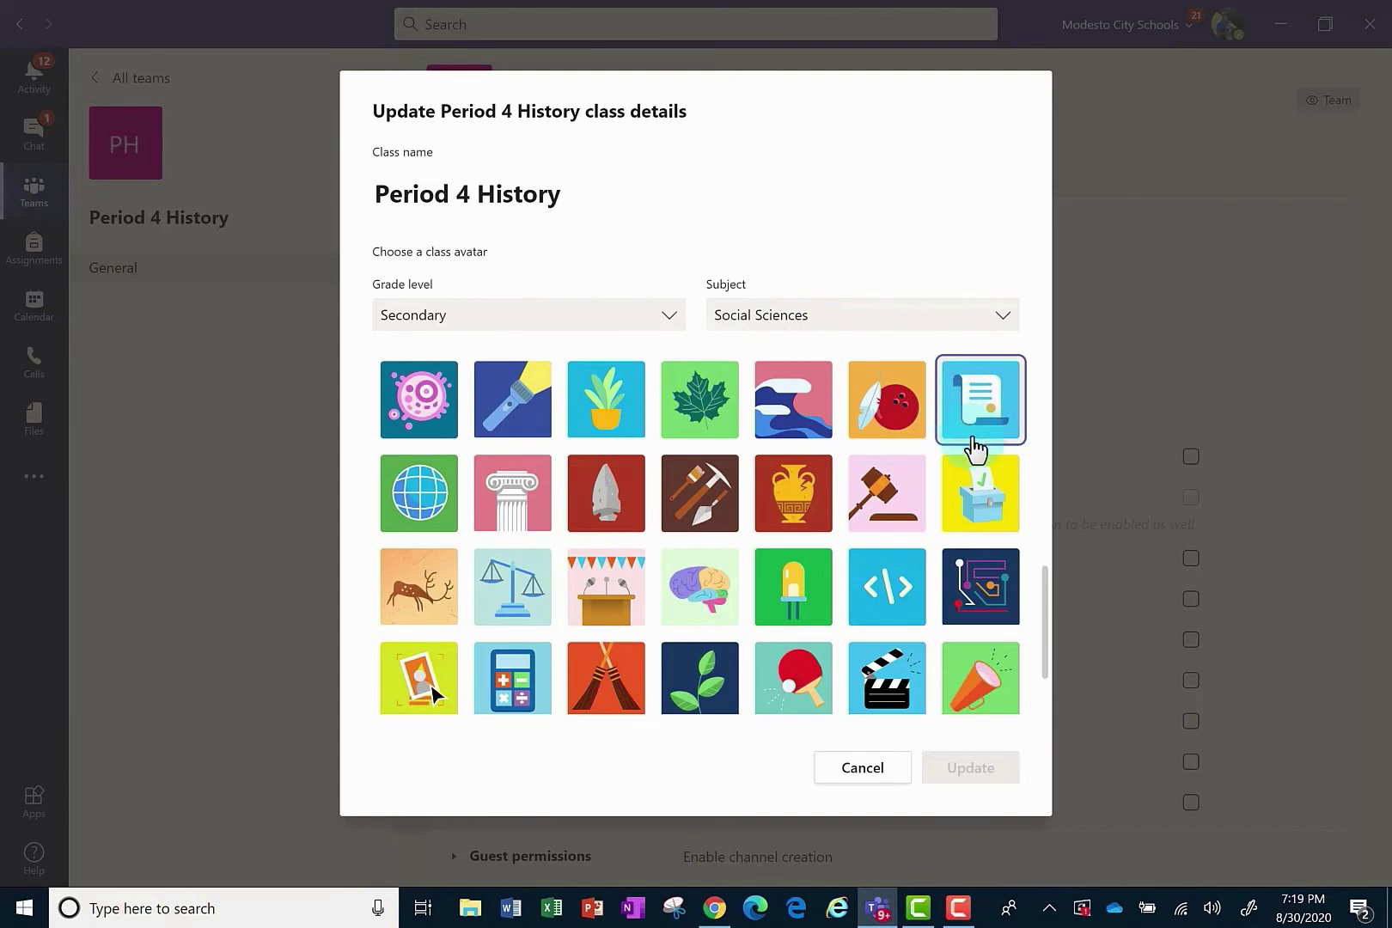
left_click(423, 491)
left_click(971, 768)
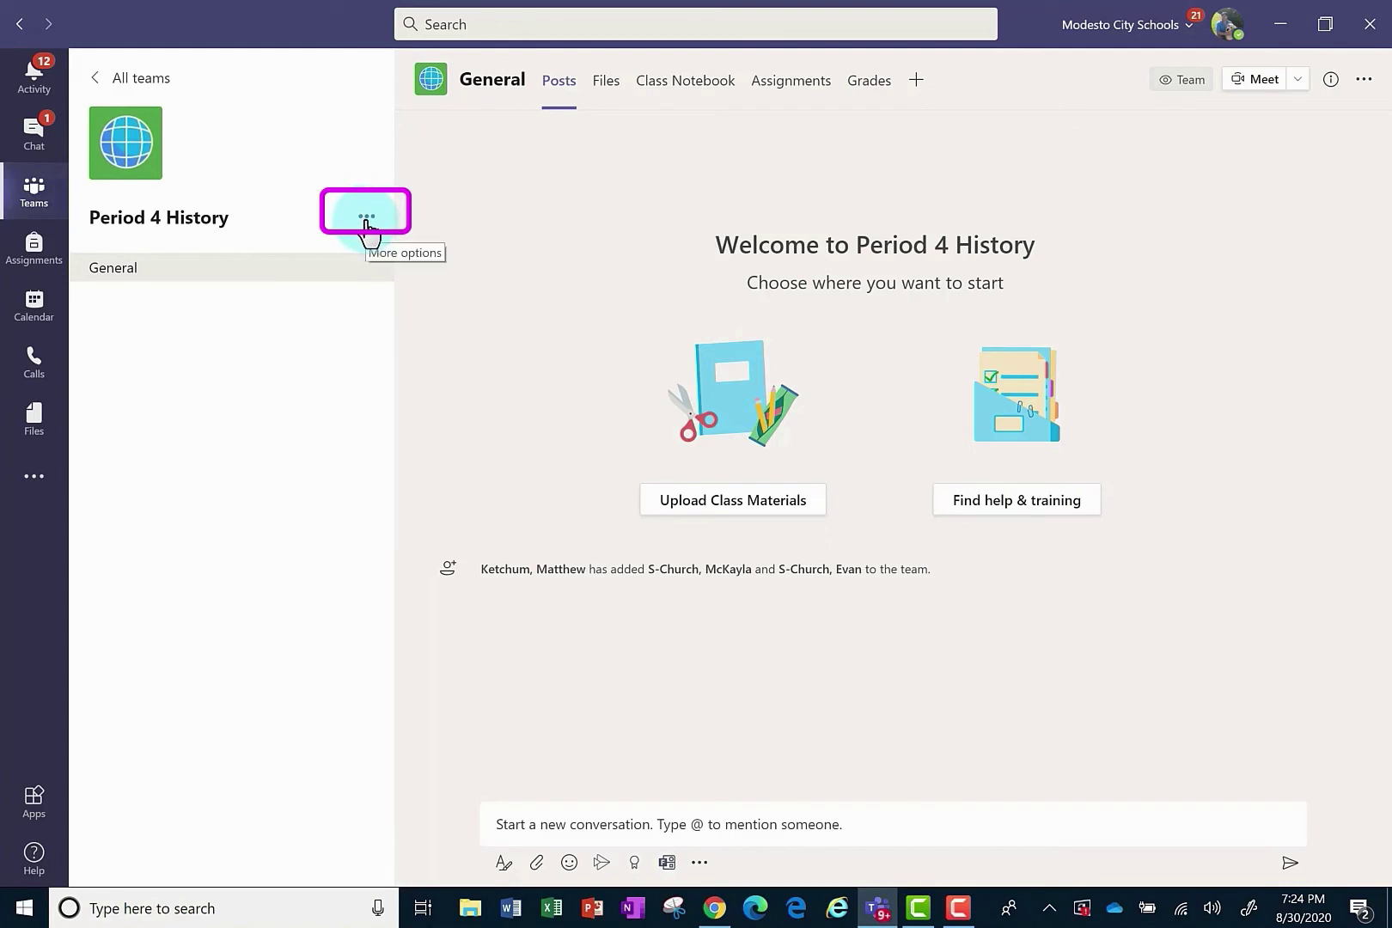
Mute both students using the Mute students option under Members and guests.
left_click(367, 219)
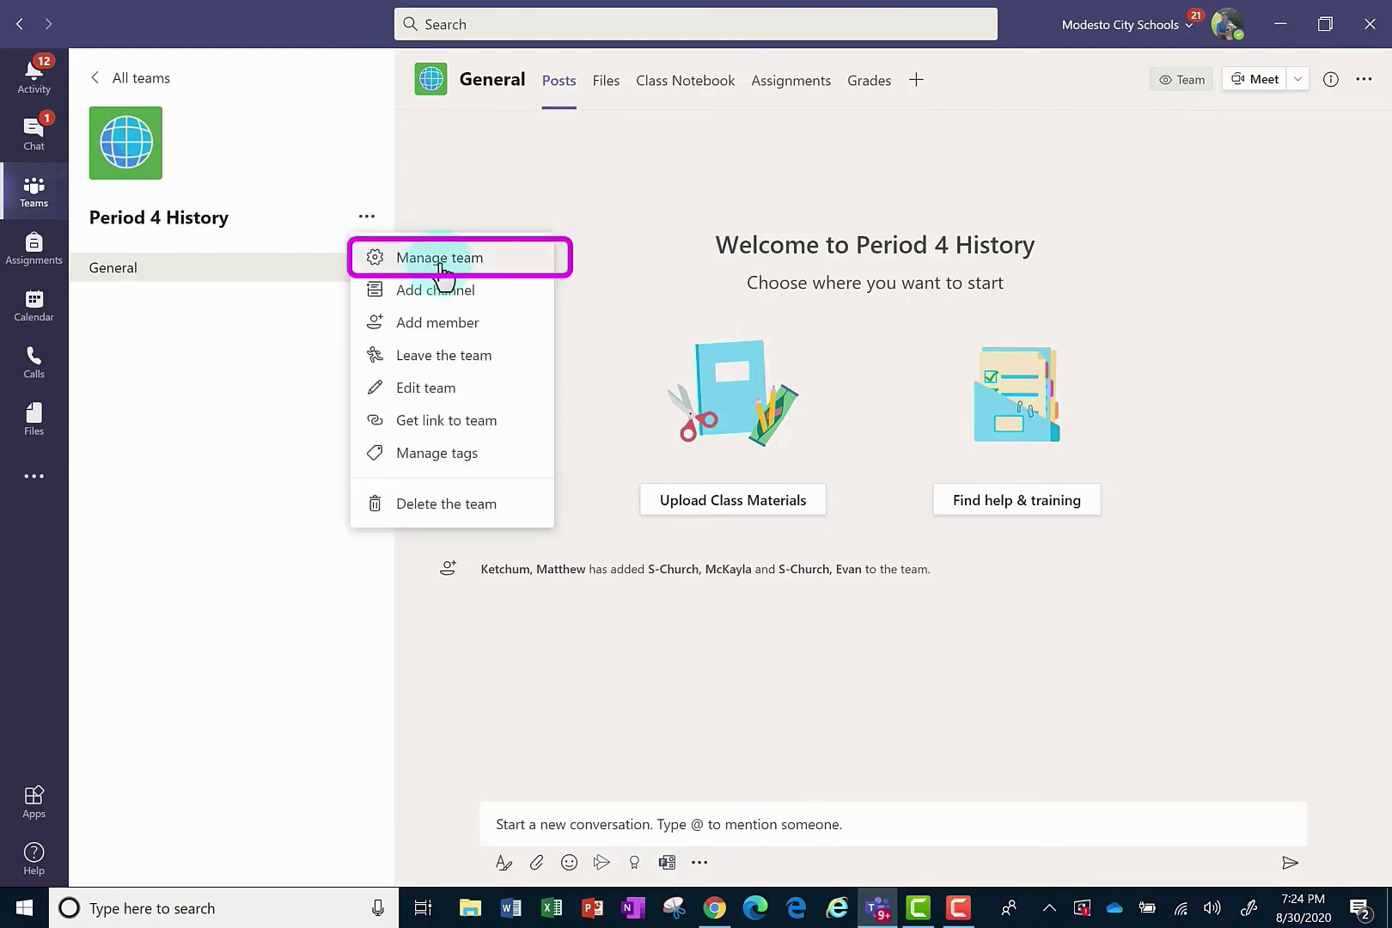
left_click(434, 269)
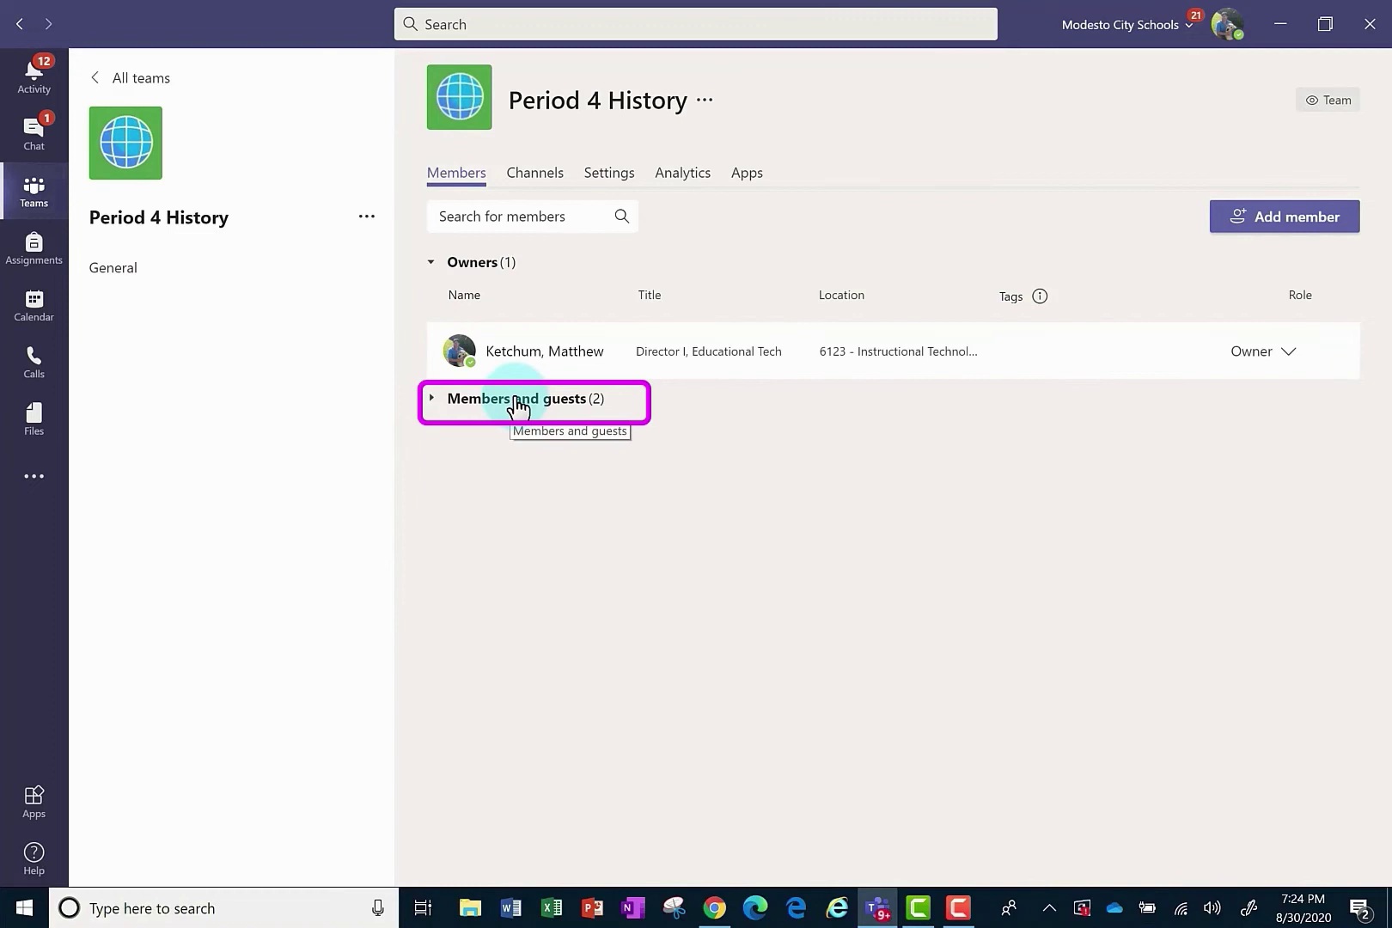
left_click(519, 409)
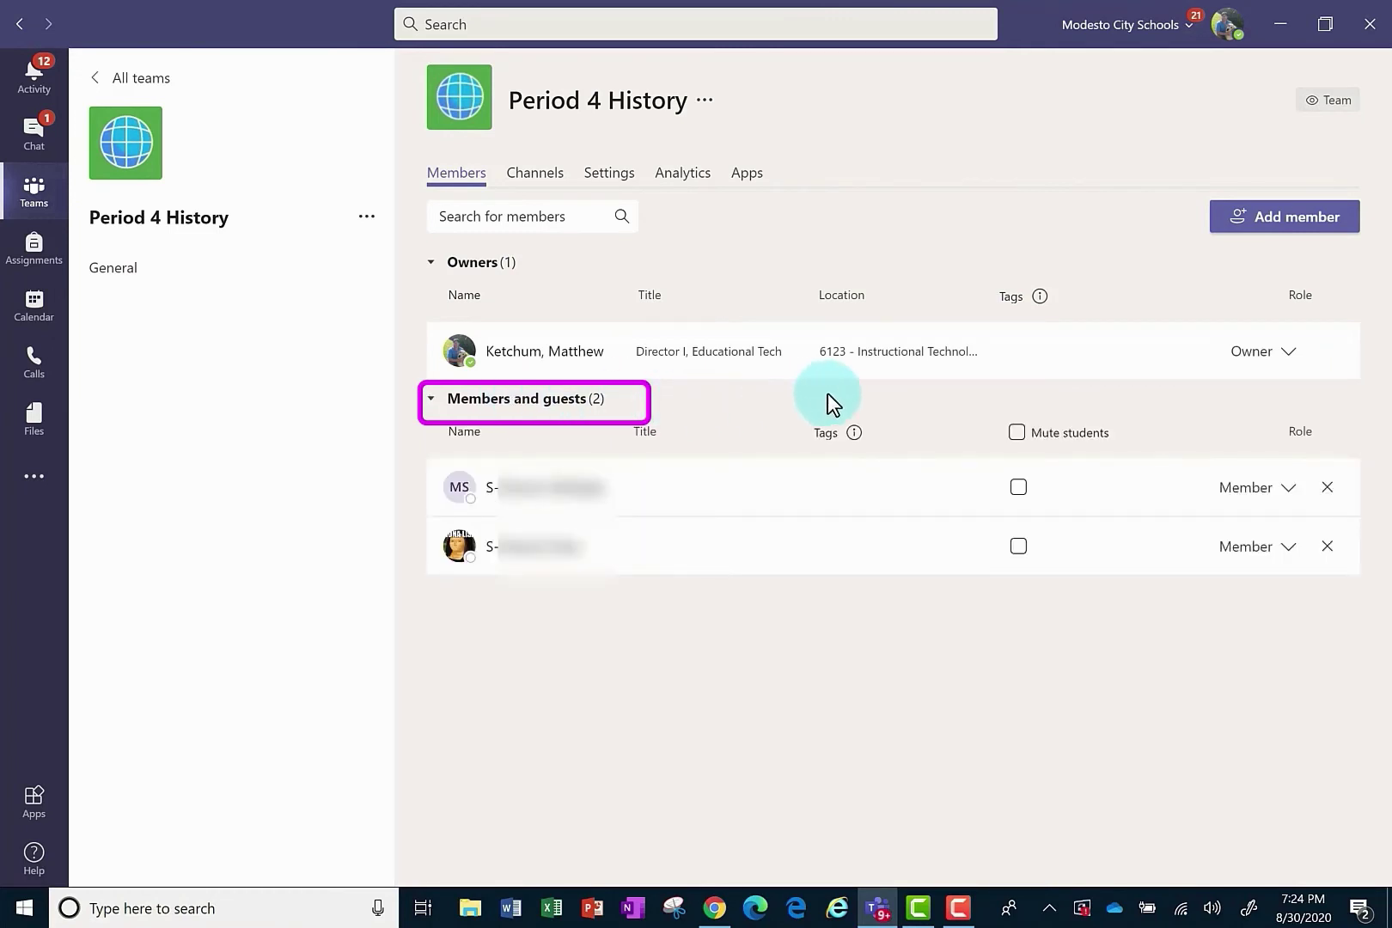
left_click(1015, 435)
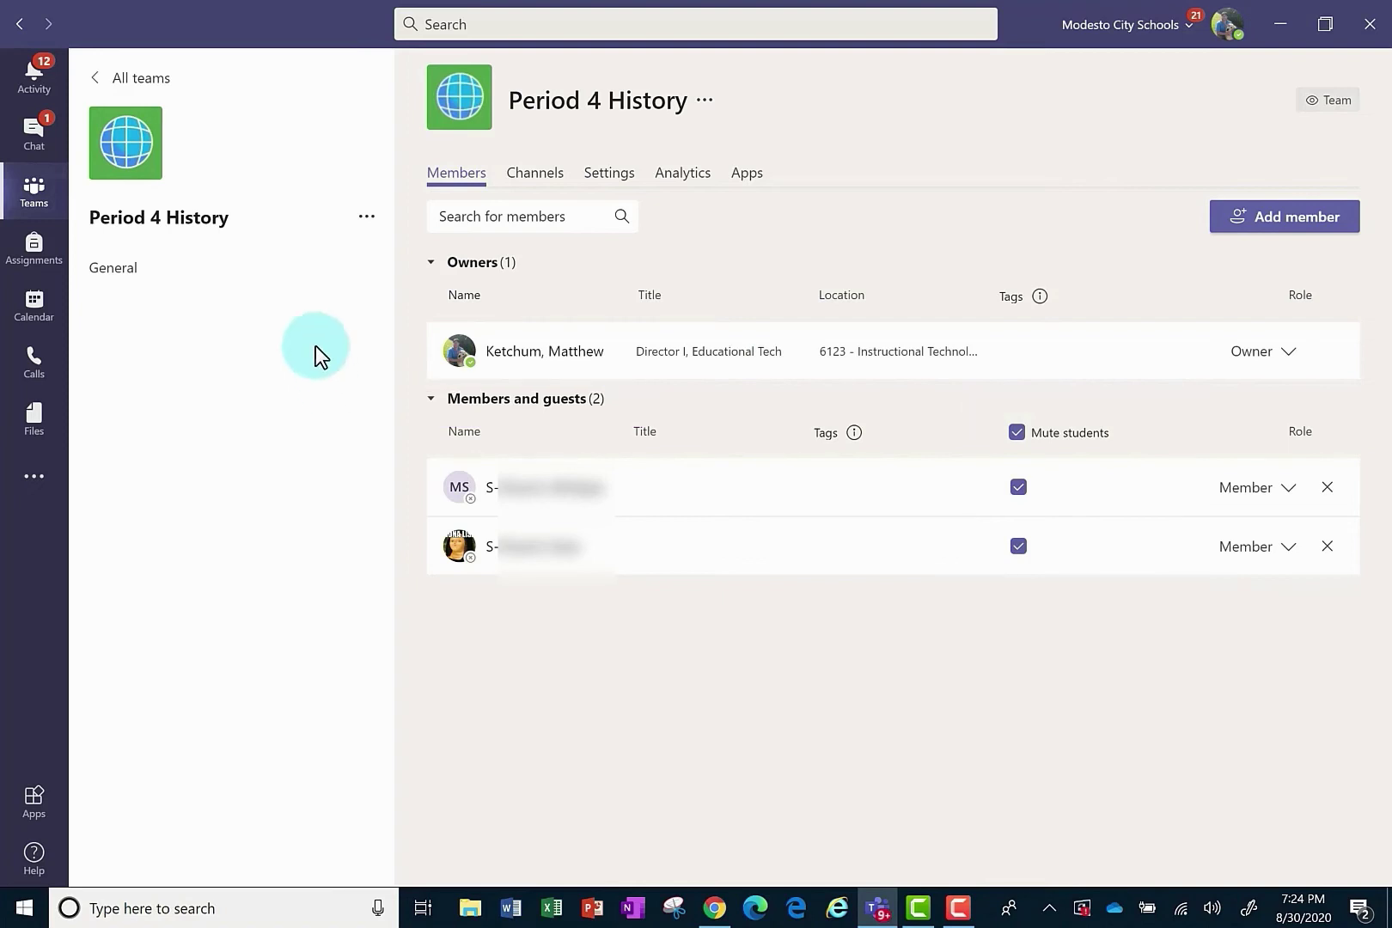
left_click(369, 223)
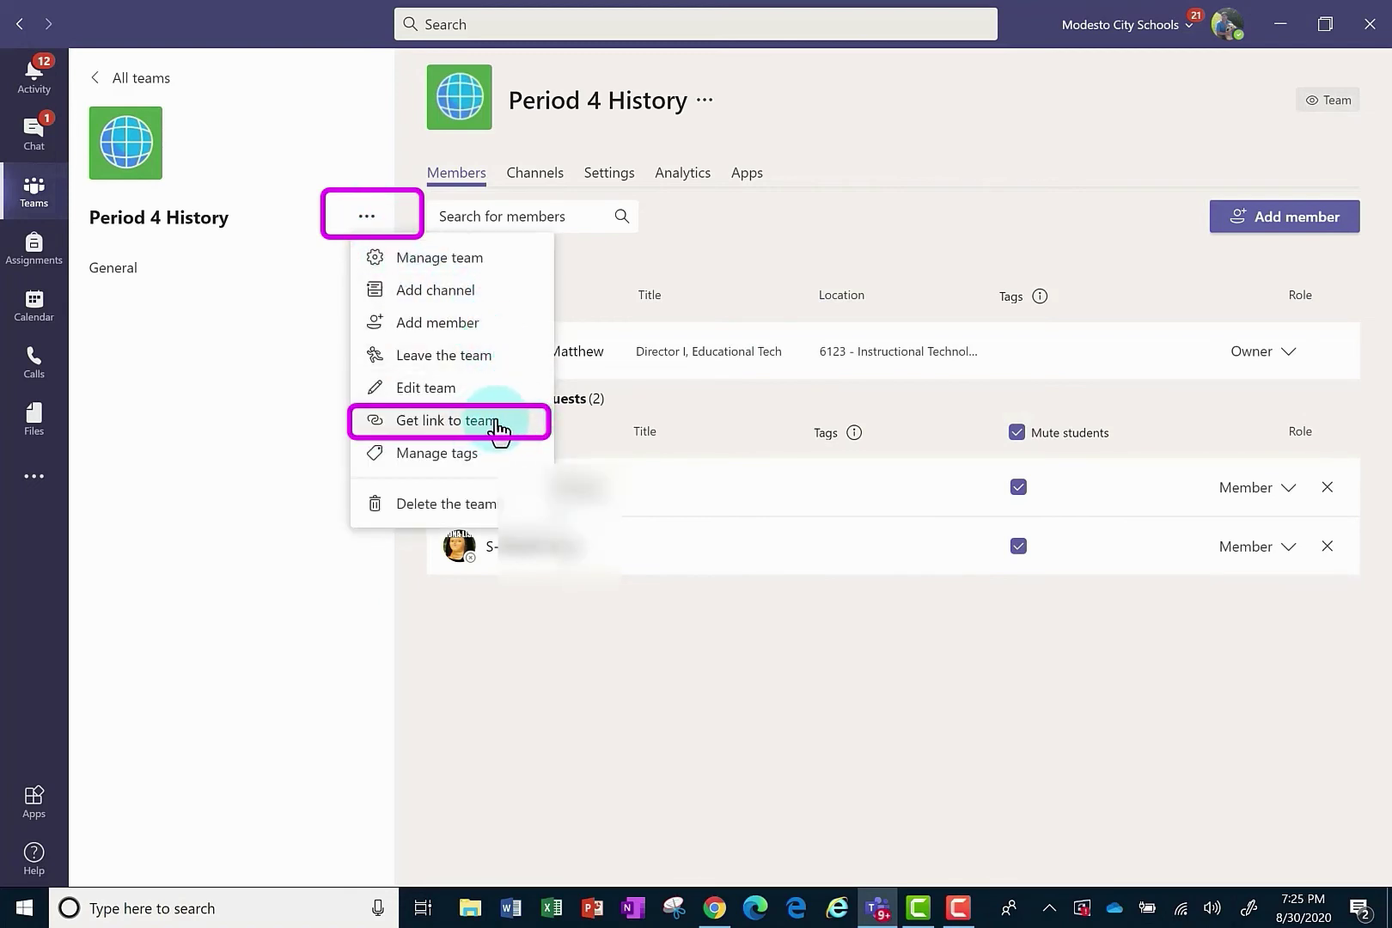
left_click(510, 432)
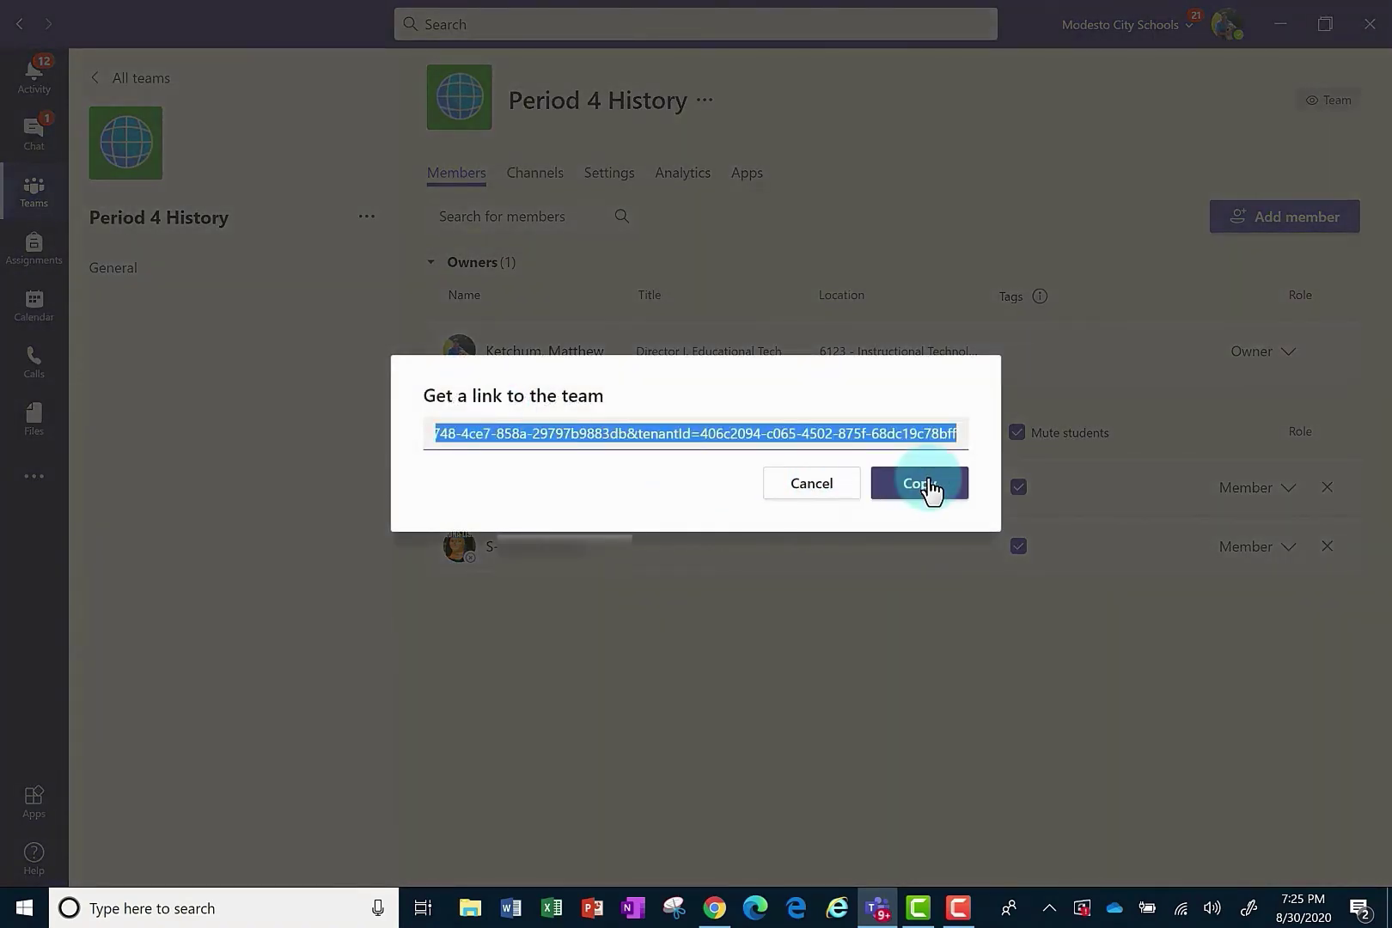
left_click(931, 490)
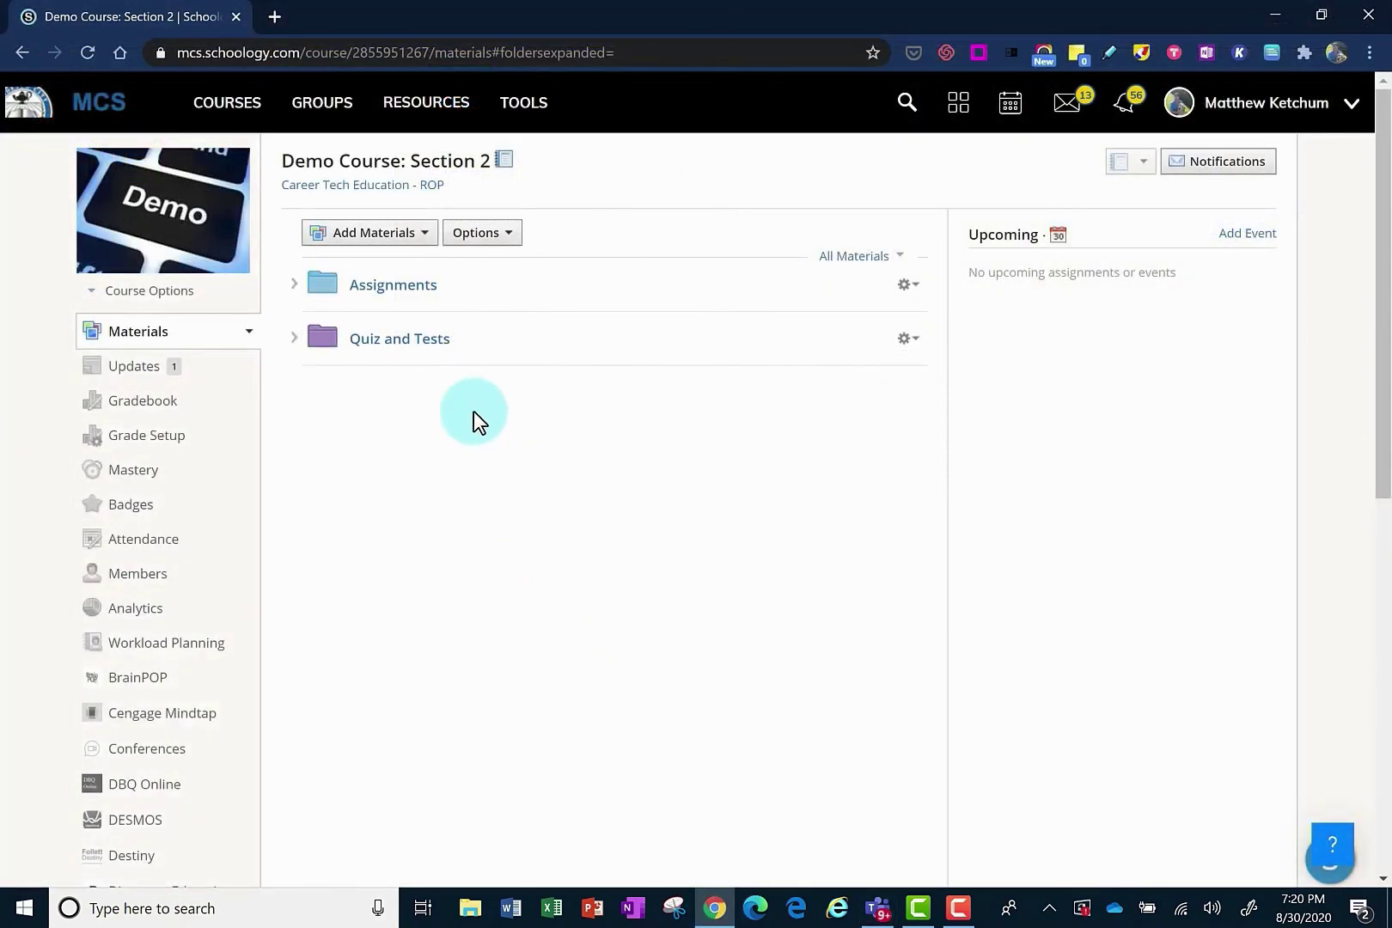
Start a new link material in the course and paste the copied Teams link.
left_click(370, 241)
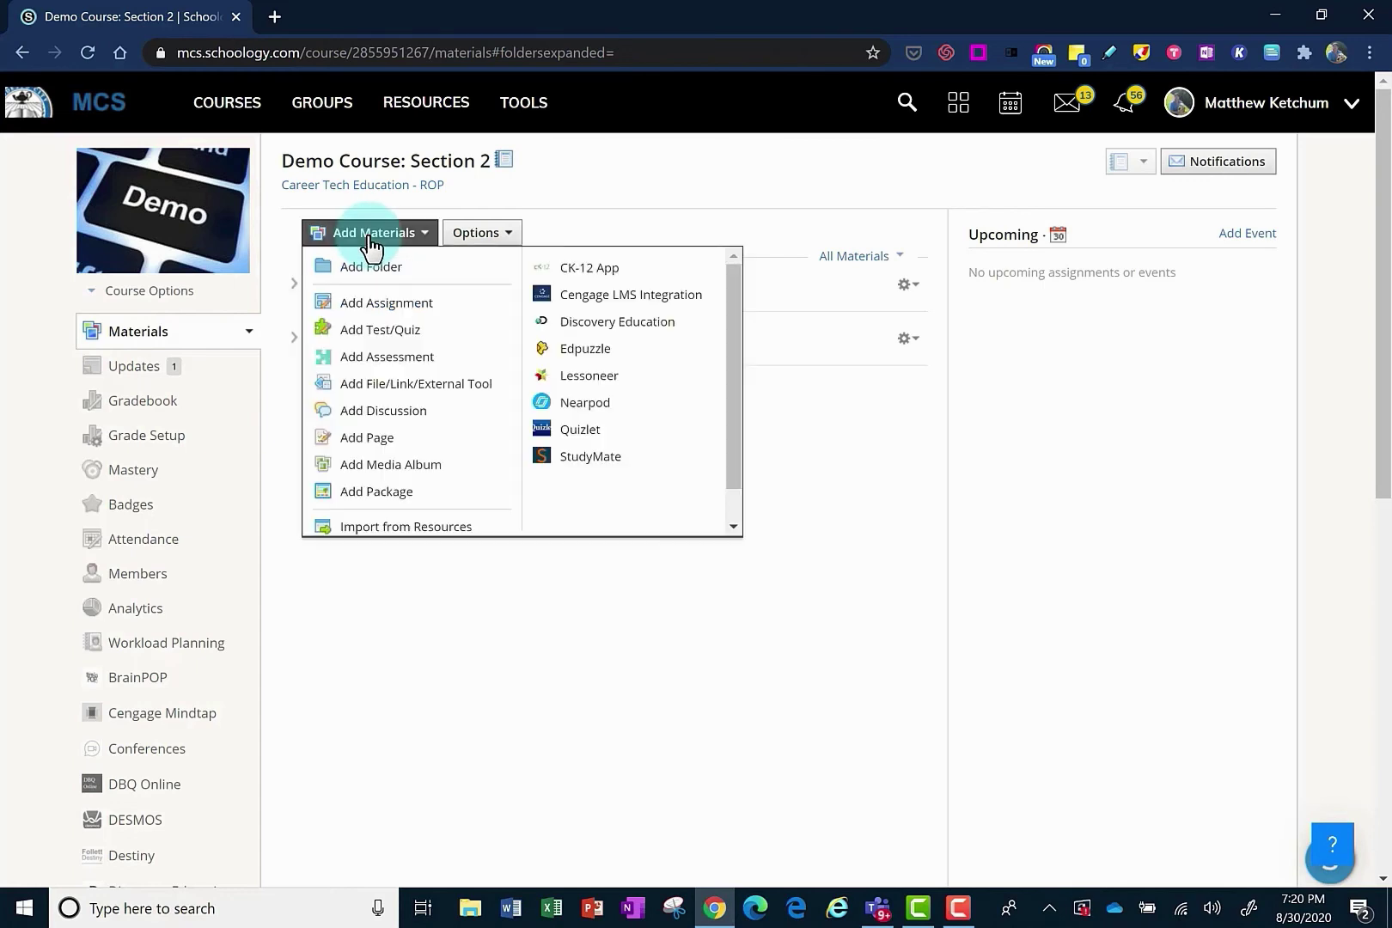
left_click(401, 388)
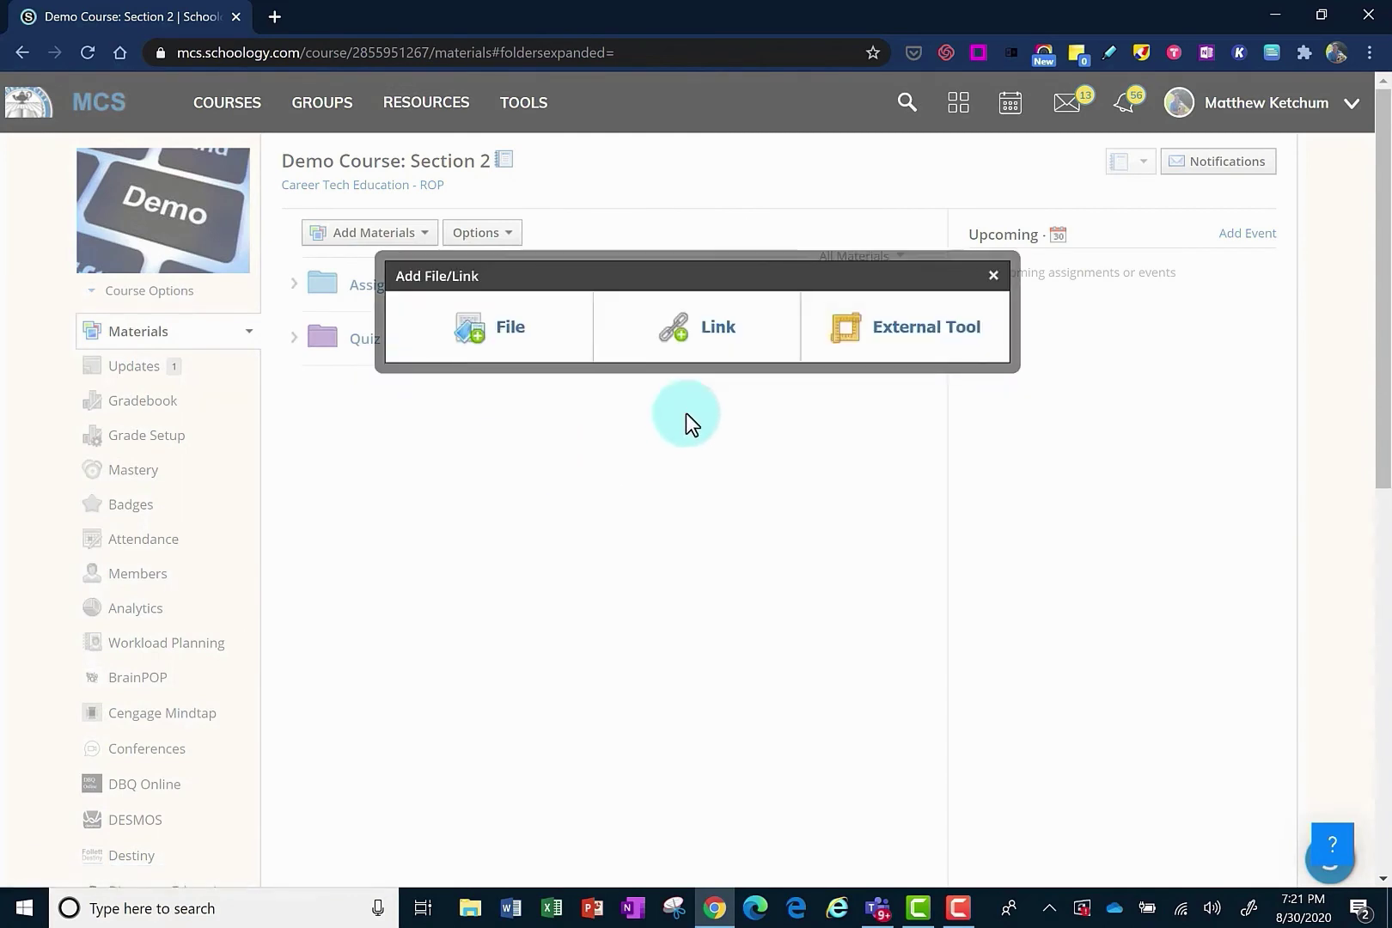
left_click(717, 342)
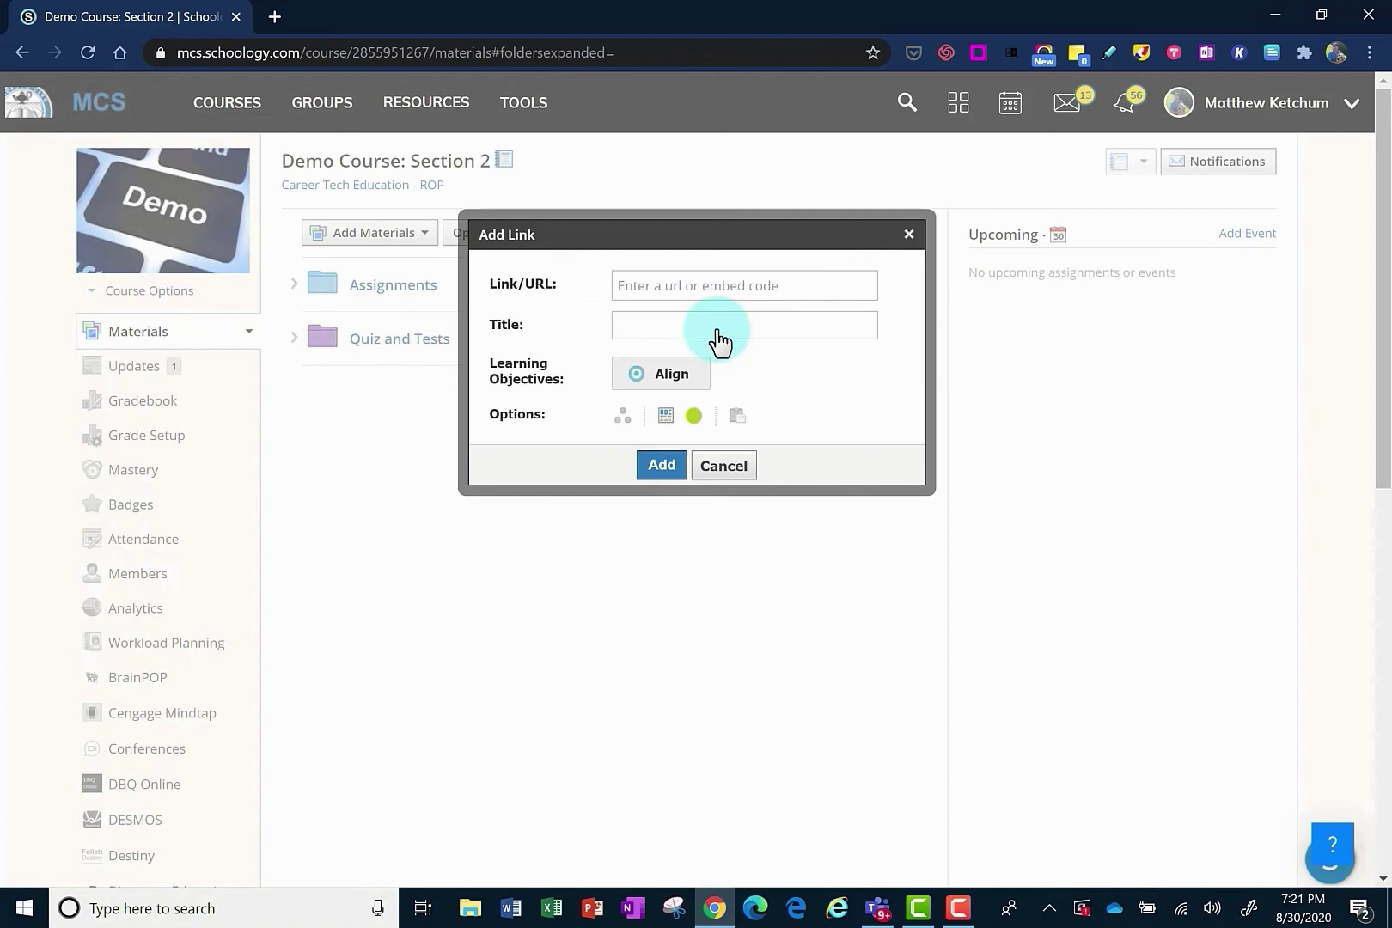
left_click(664, 289)
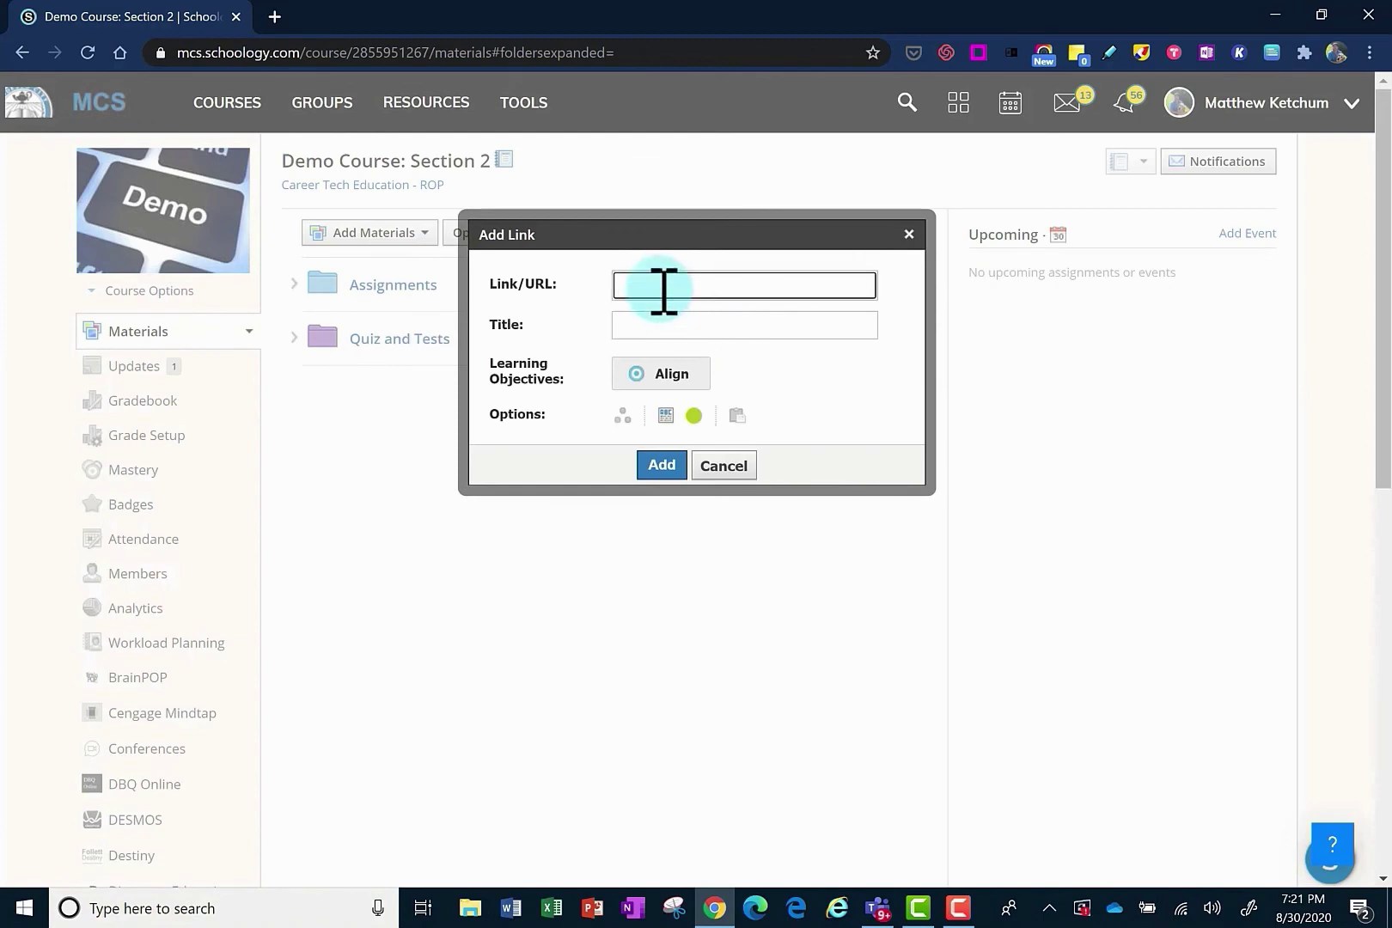
key("ctrl+v")
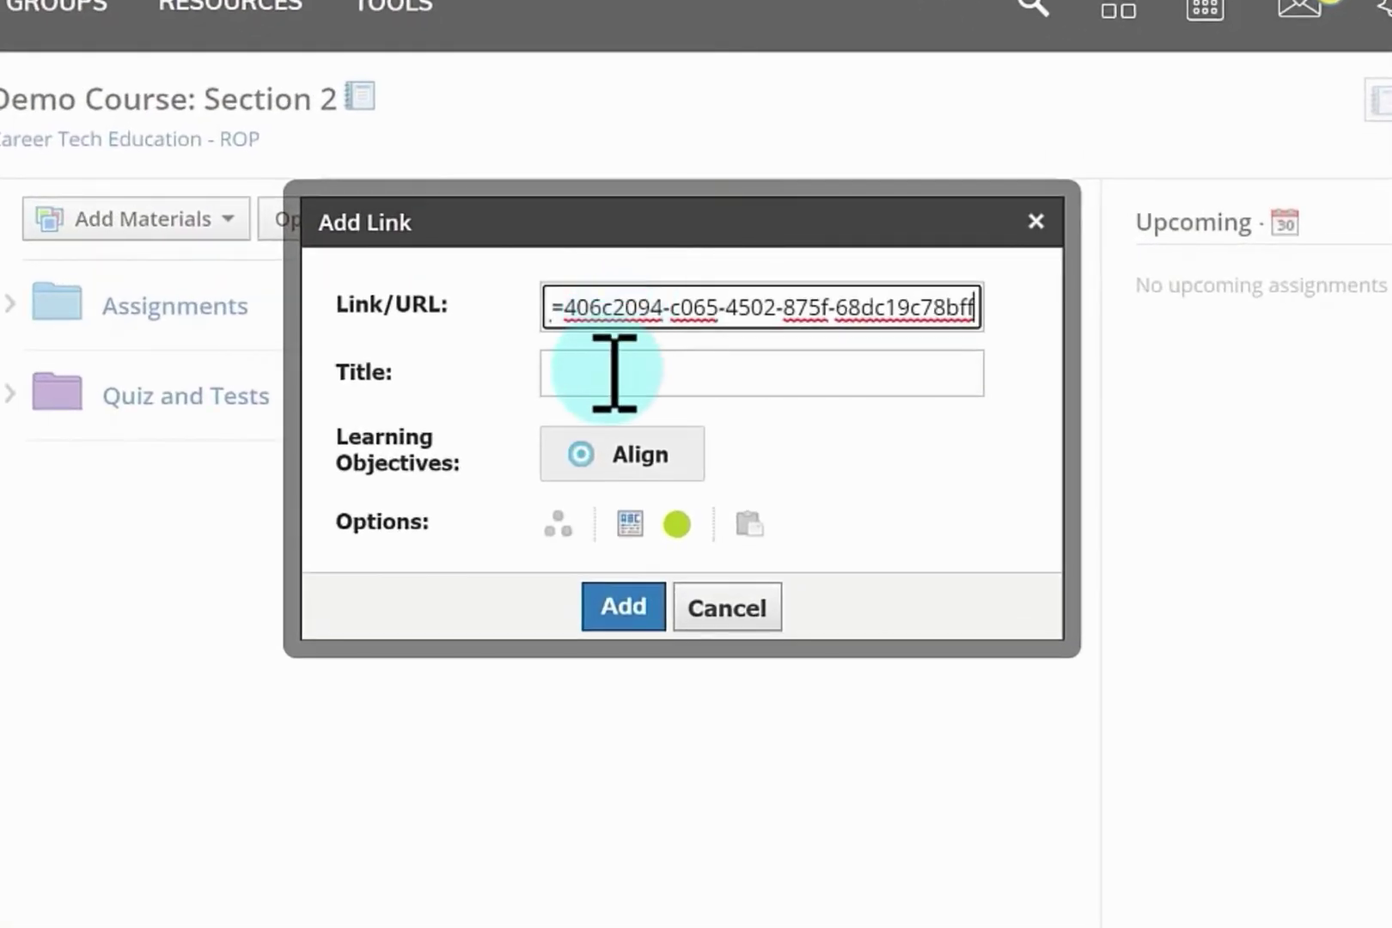
Title it 'Daily Class Teams Video Meeting Link', open in new window, and add it.
left_click(615, 373)
type("Da")
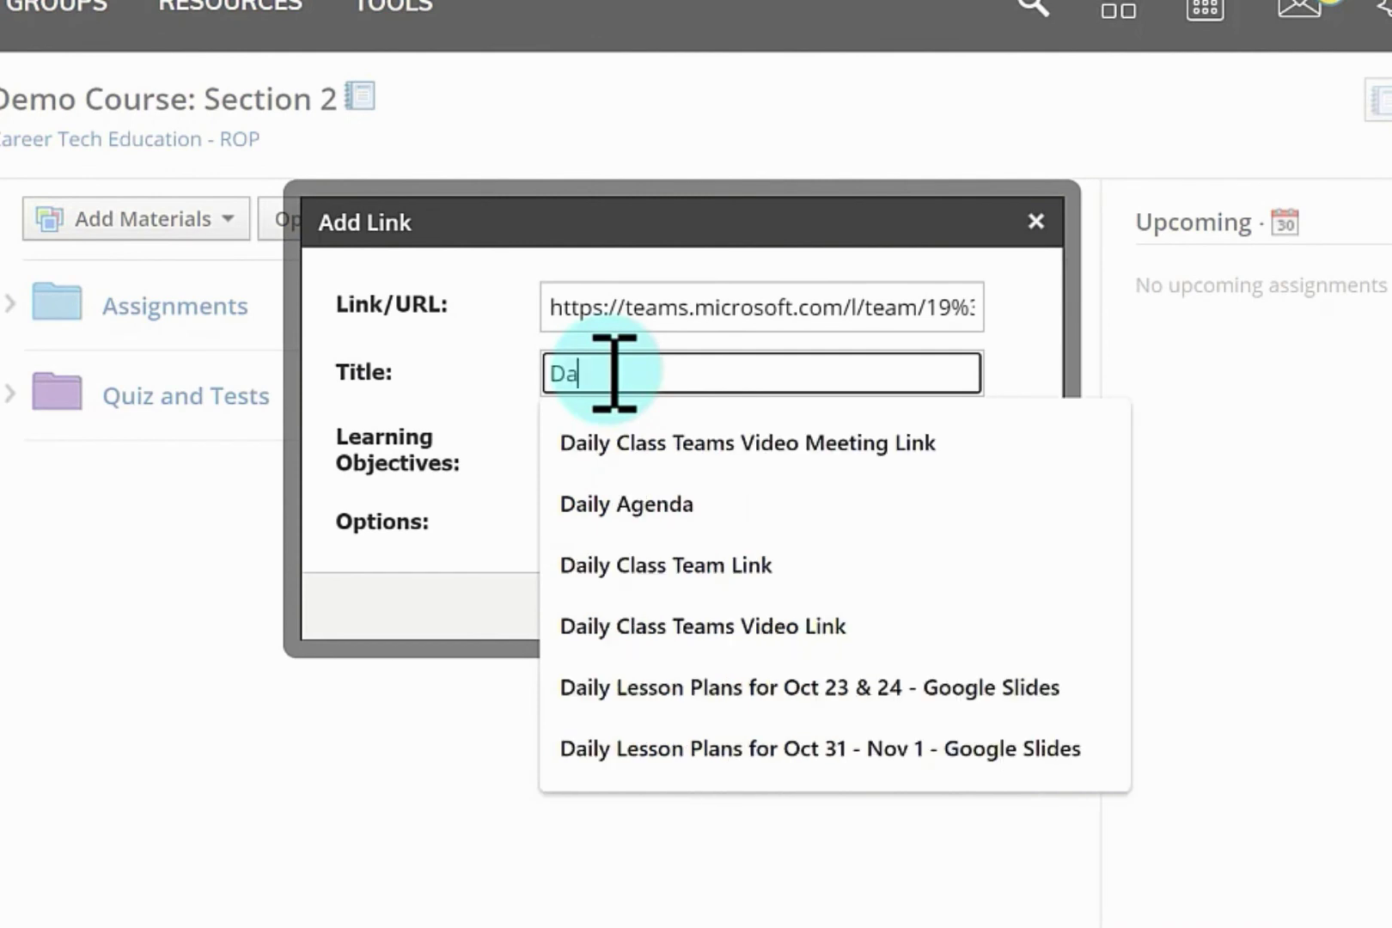
type("il")
left_click(653, 457)
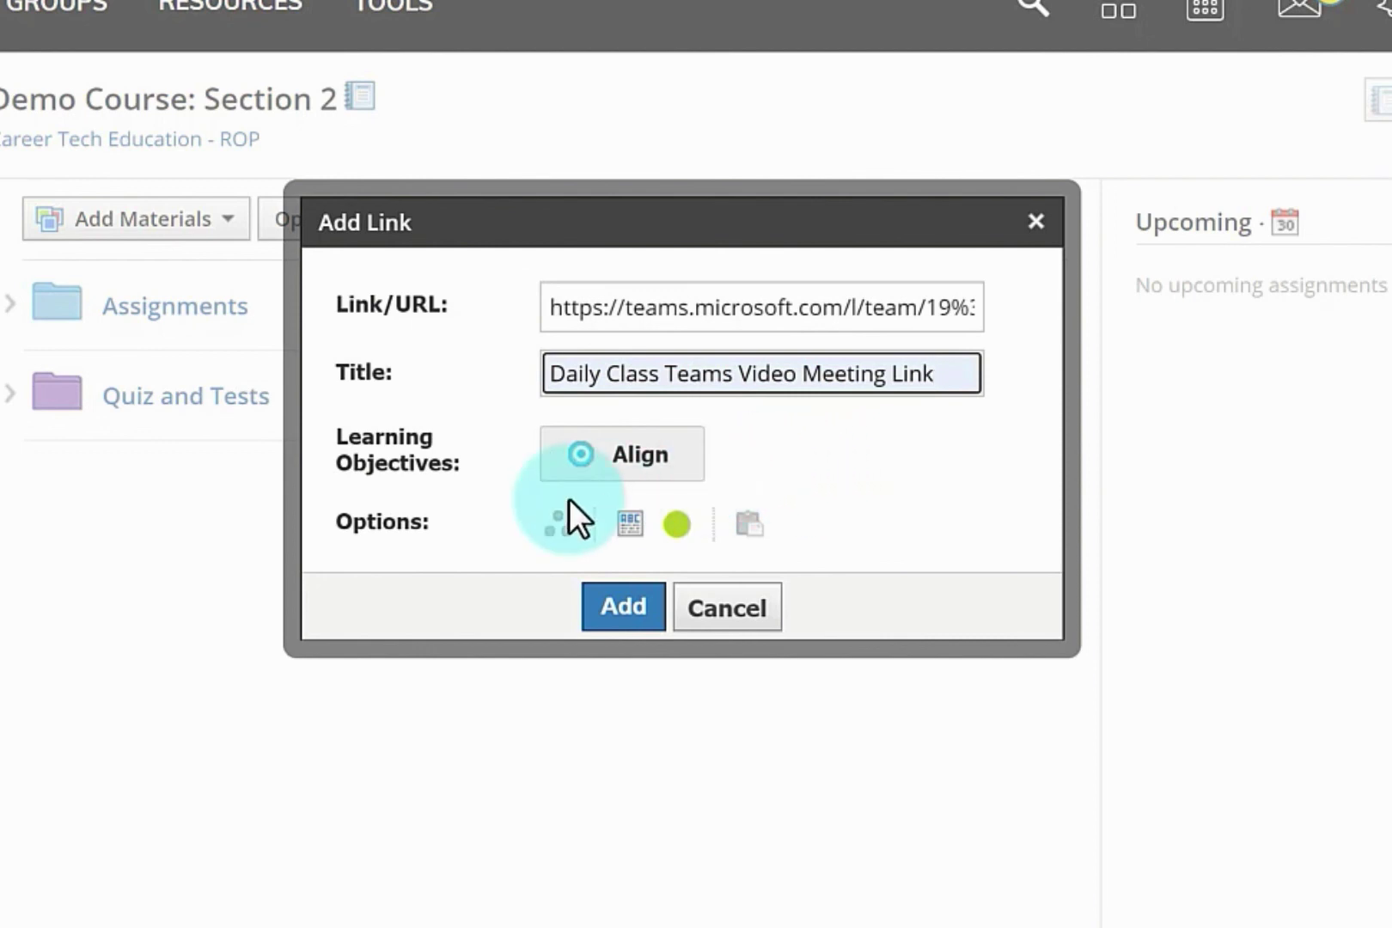
left_click(630, 527)
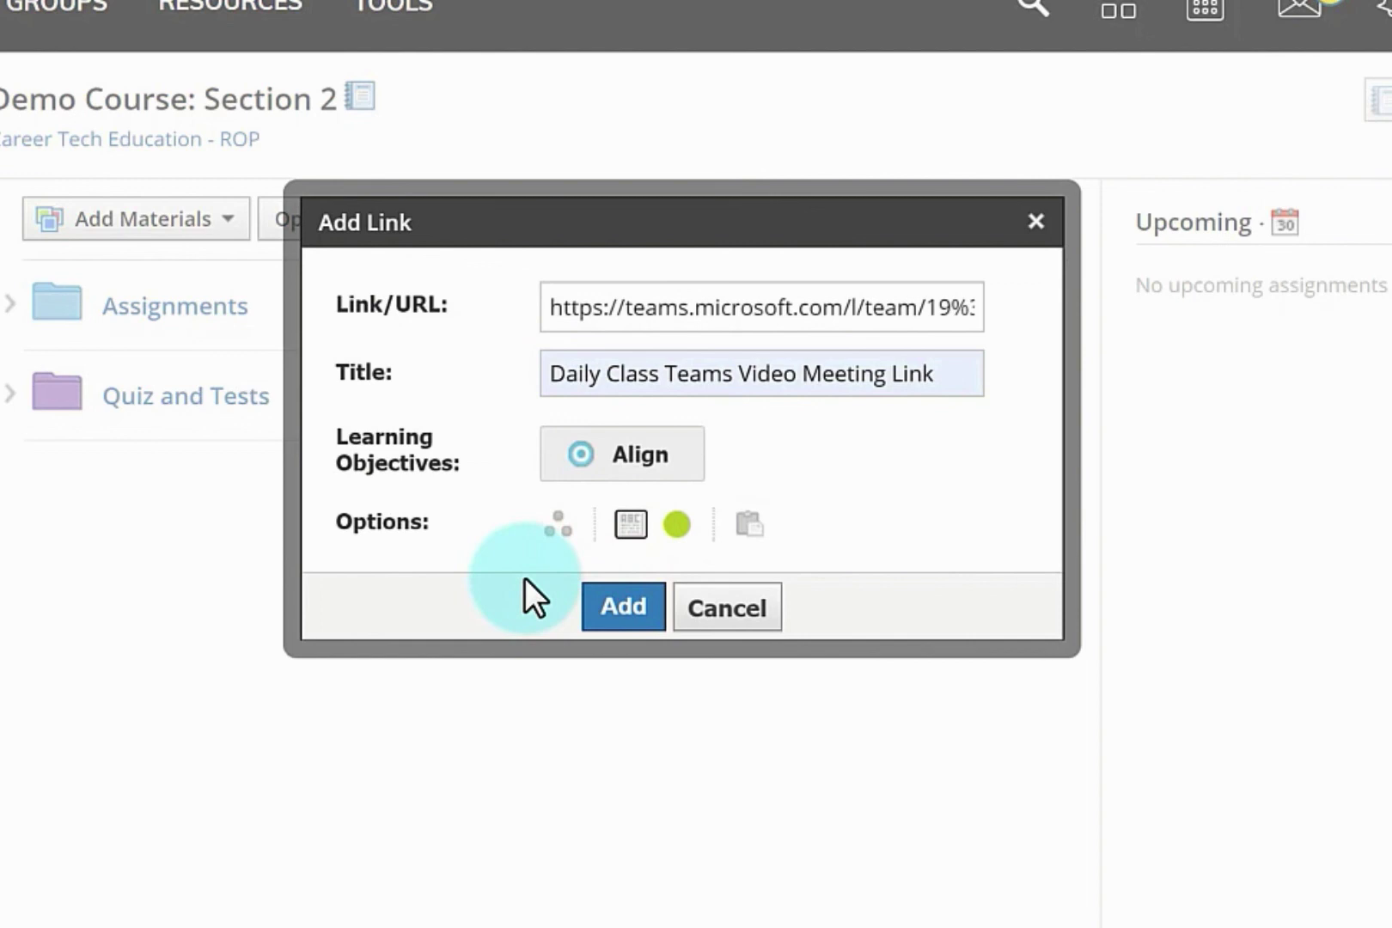
left_click(605, 615)
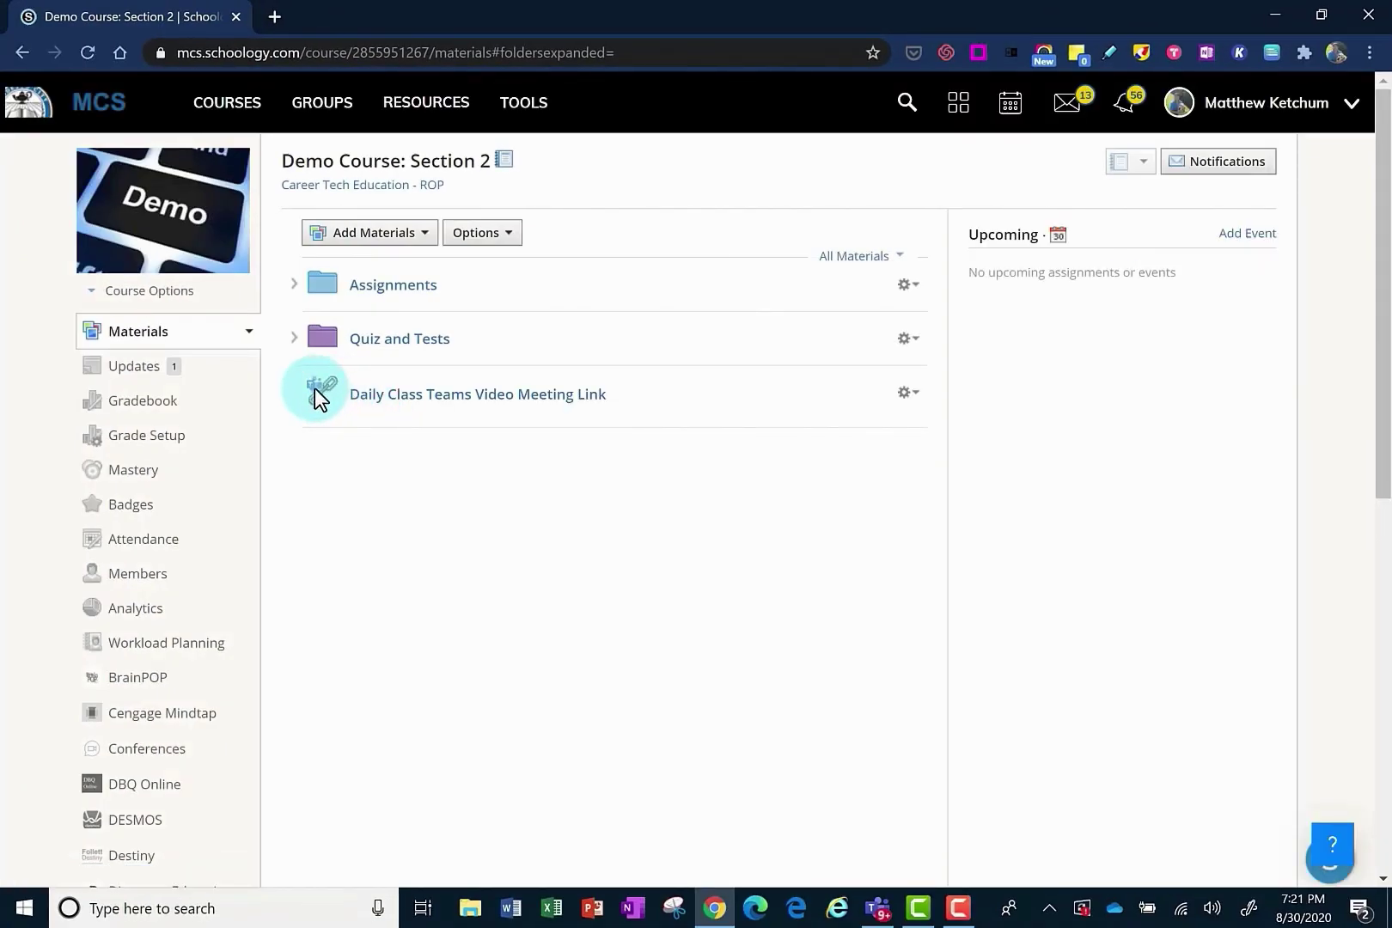
Drag the meeting link above Assignments, then test that it opens Teams.
left_click_drag(315, 387, 308, 274)
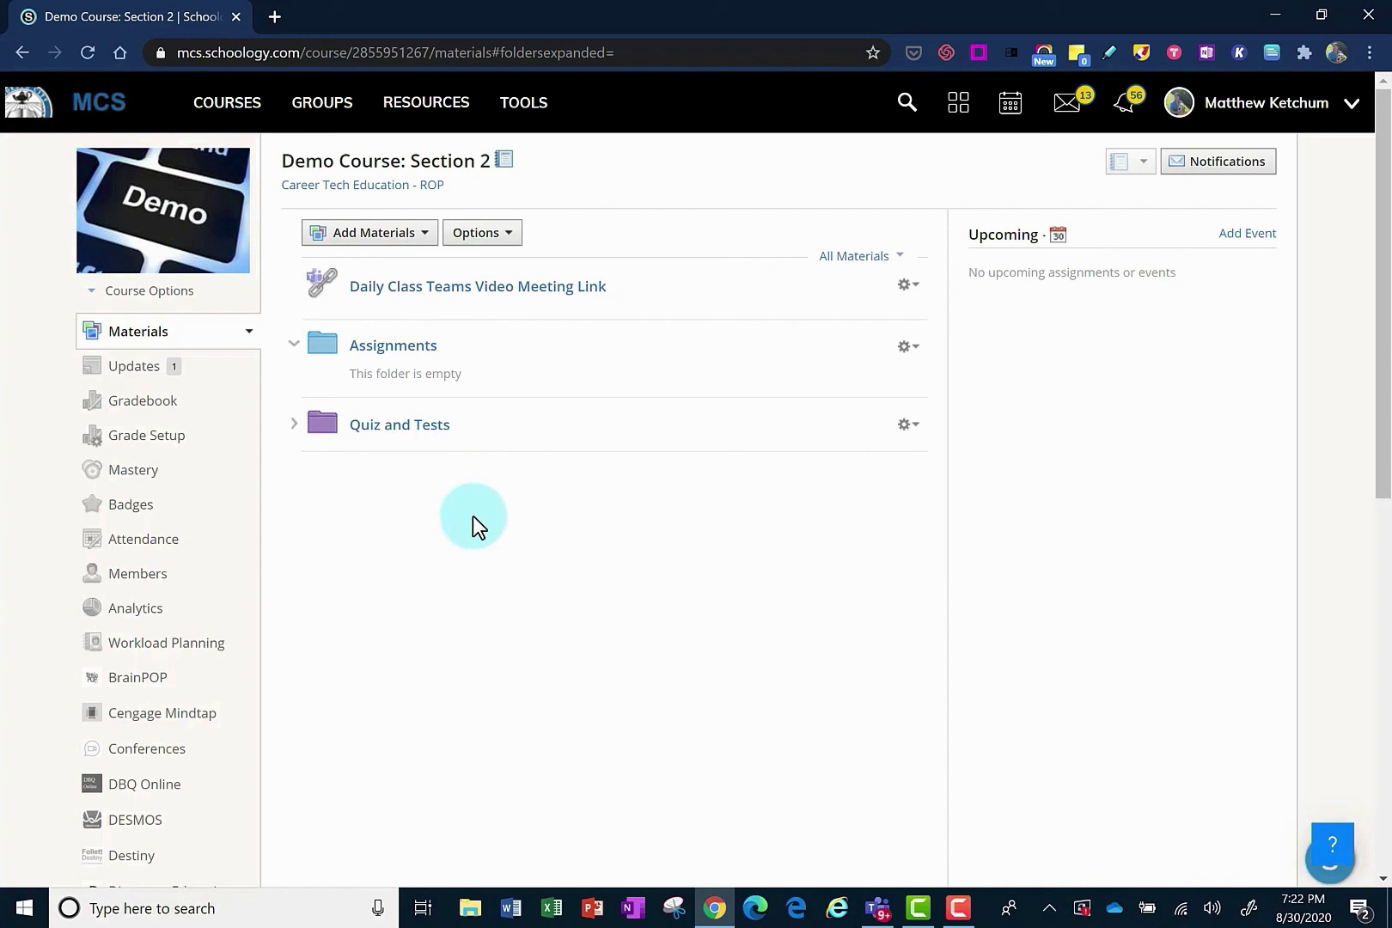
mouse_move(524, 430)
left_mouse_down()
mouse_move(487, 332)
mouse_move(443, 295)
left_mouse_up()
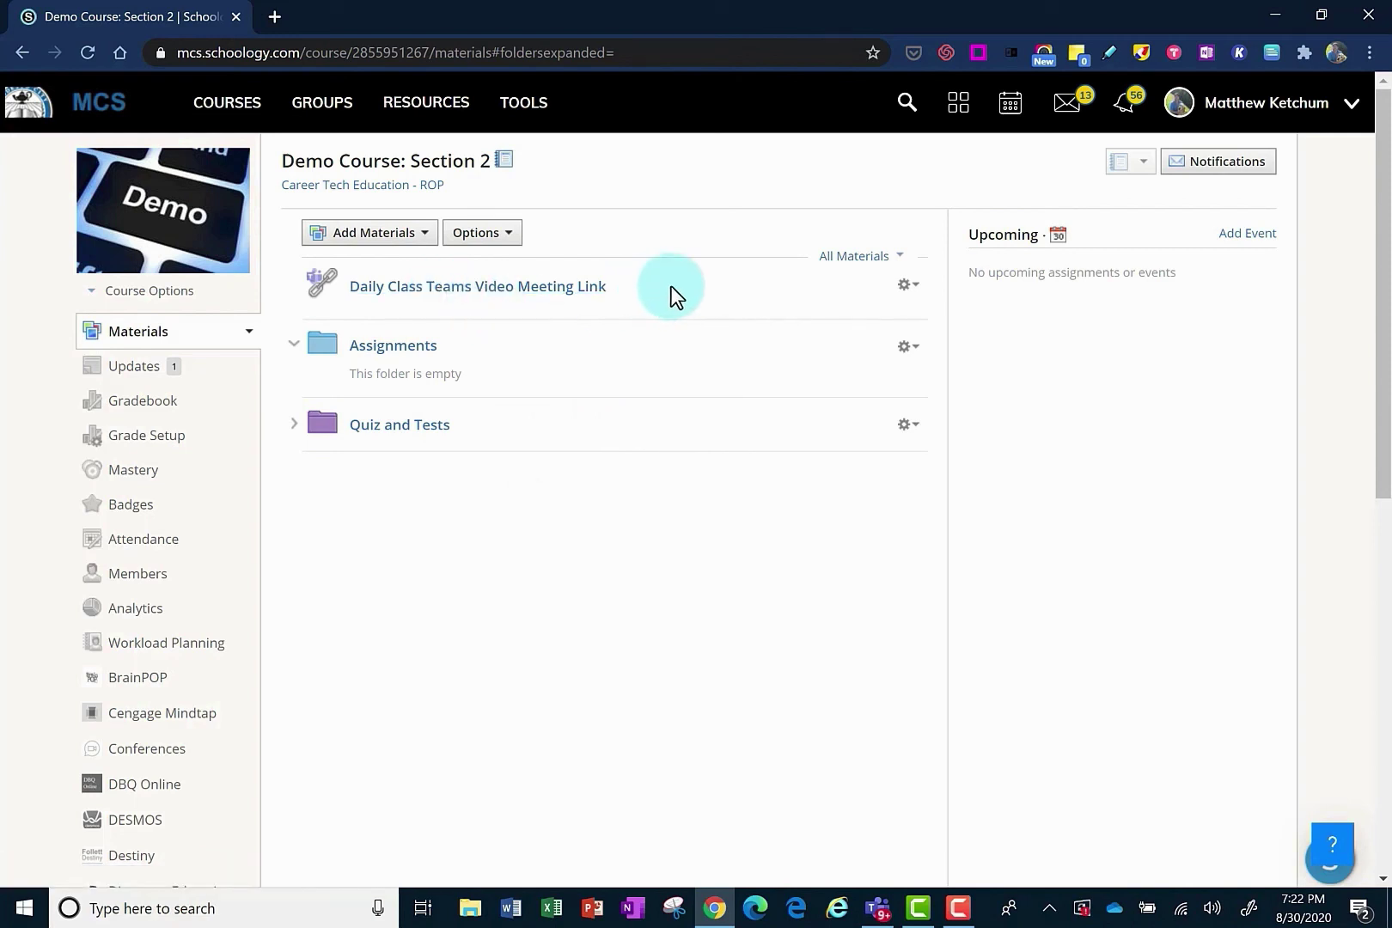
left_click(476, 287)
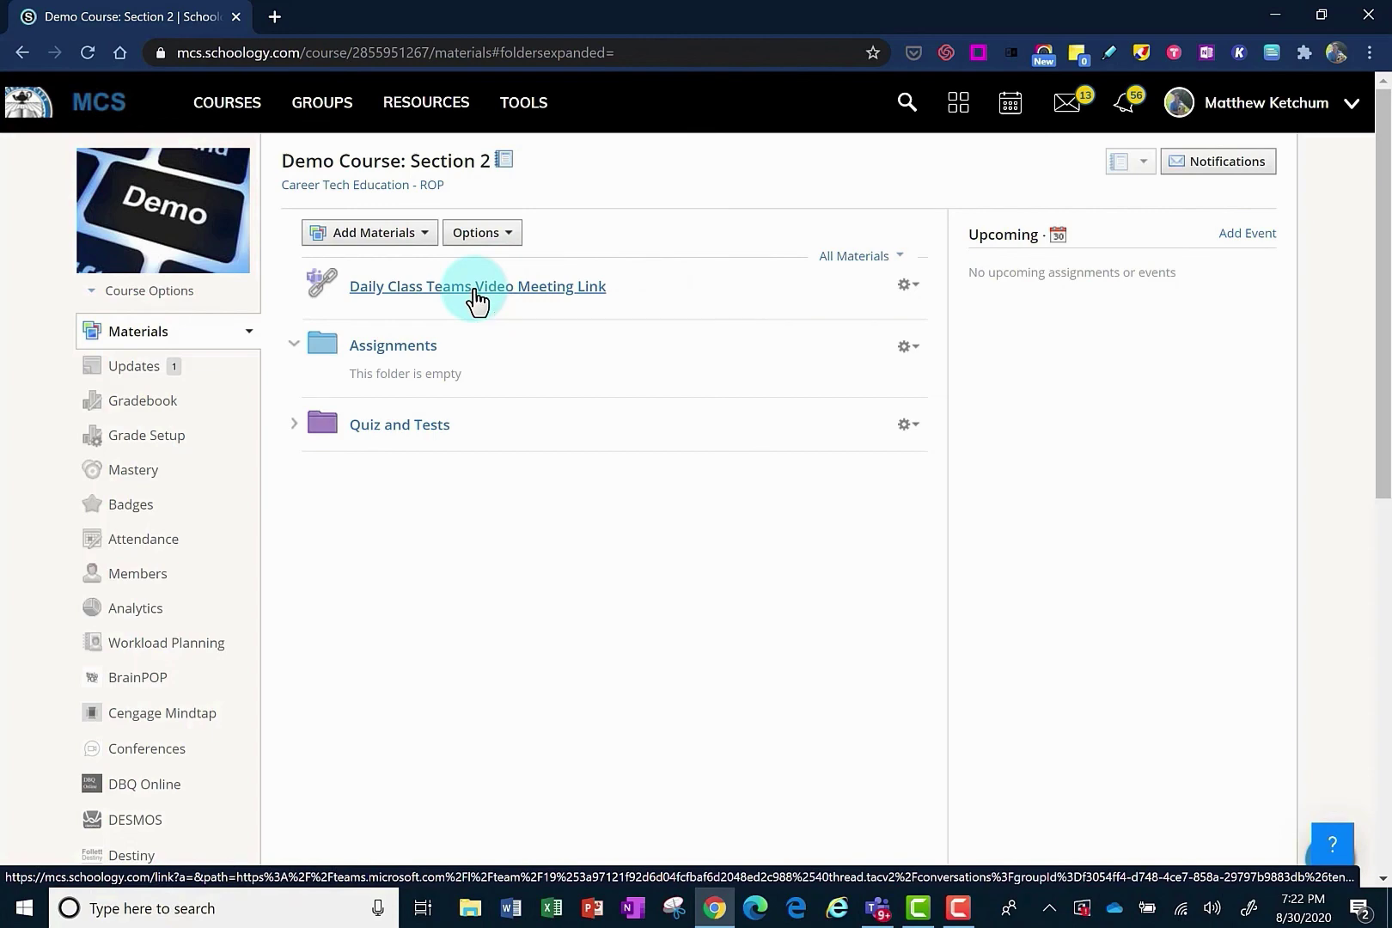